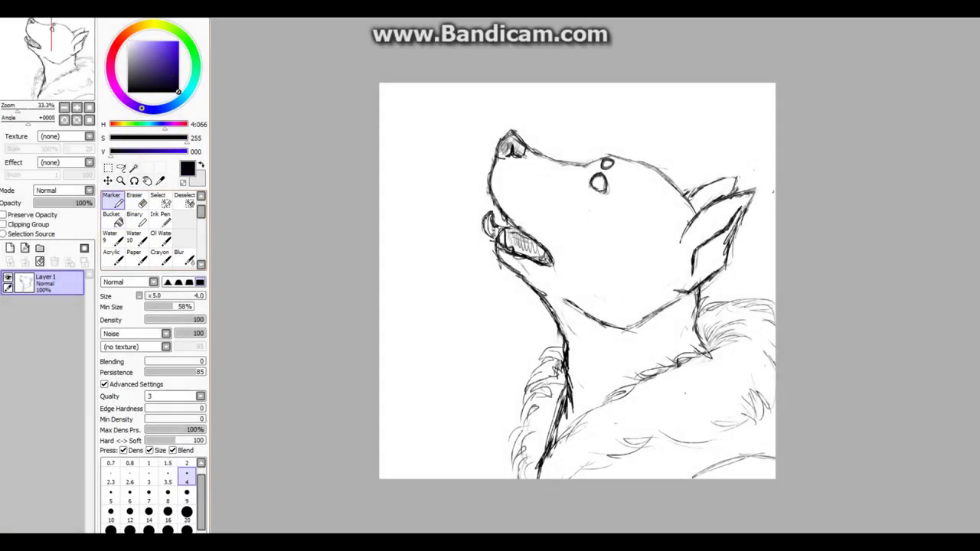
Step: Erase stray sketch lines around the jaw and the fur collar with the Eraser
key(e)
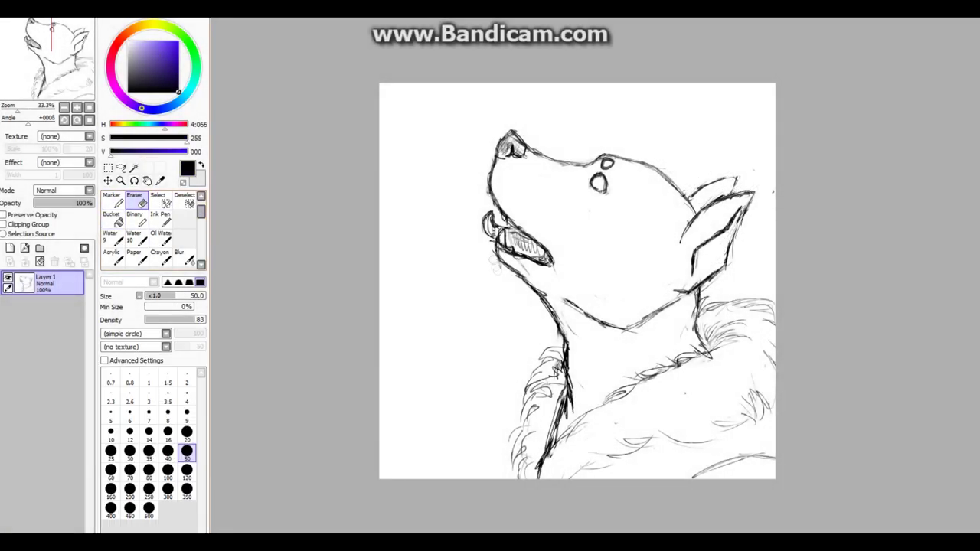
drag(556, 366, 537, 395)
Step: On a new layer beneath the sketch, paint the lower background black and the upper part dark purple with a size 500 Marker
click(10, 248)
click(111, 198)
mouse_move(452, 429)
mouse_down()
mouse_move(522, 477)
mouse_move(574, 459)
mouse_move(635, 492)
mouse_move(602, 460)
mouse_up()
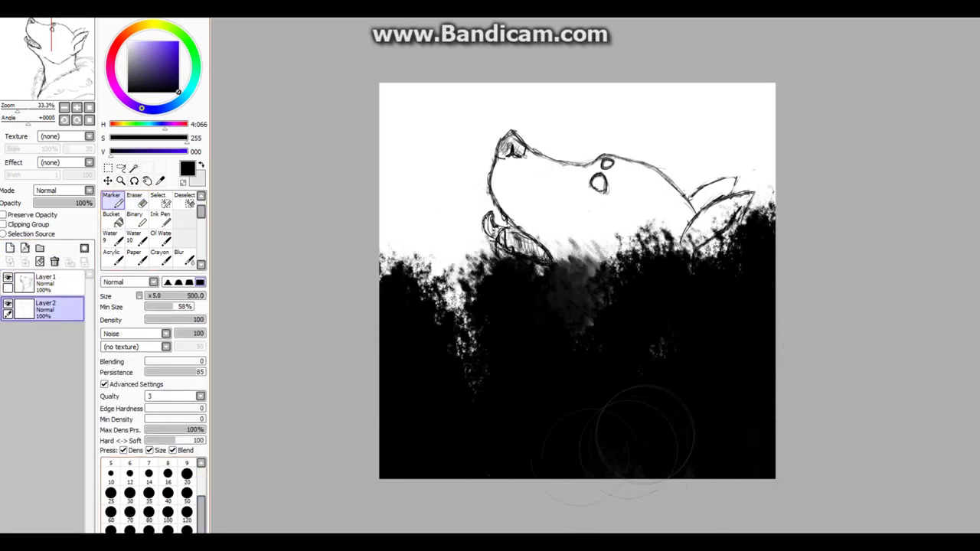
click(176, 80)
mouse_move(429, 398)
mouse_down()
mouse_move(796, 130)
mouse_move(459, 123)
mouse_up()
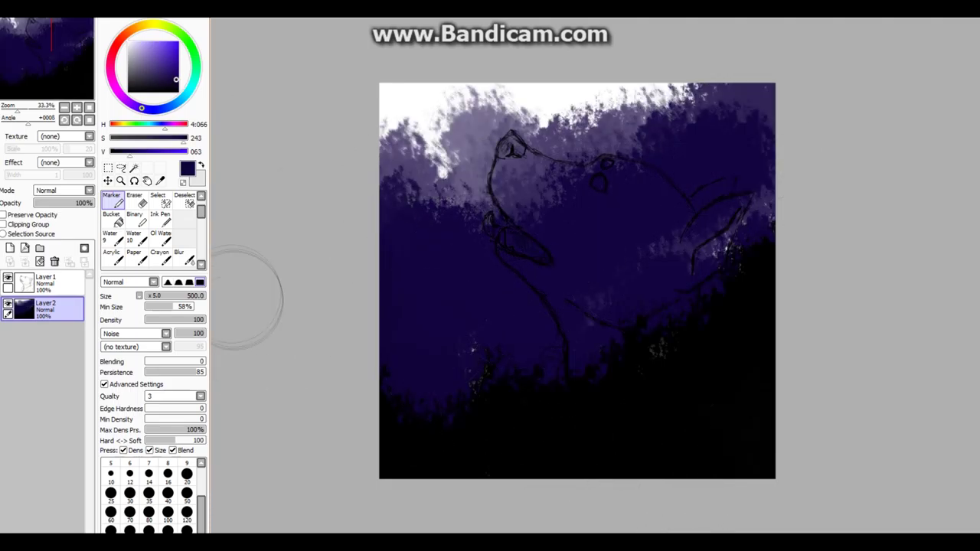
Step: Cover the remaining white sky with dark and lighter purple, using sampled colours to merge the purple and black areas
drag(551, 138, 437, 306)
alt+click(536, 444)
drag(459, 345, 492, 382)
alt+click(689, 229)
mouse_move(689, 229)
mouse_down()
mouse_move(470, 240)
mouse_move(501, 341)
mouse_up()
alt+click(459, 90)
mouse_move(582, 115)
mouse_down()
mouse_move(413, 200)
mouse_move(535, 253)
mouse_up()
Step: Smooth the background's colour transitions with a size 500 Blur brush using the Noise shape
click(184, 256)
click(132, 333)
click(132, 333)
mouse_move(458, 206)
mouse_down()
mouse_move(307, 260)
mouse_move(437, 490)
mouse_move(428, 398)
mouse_up()
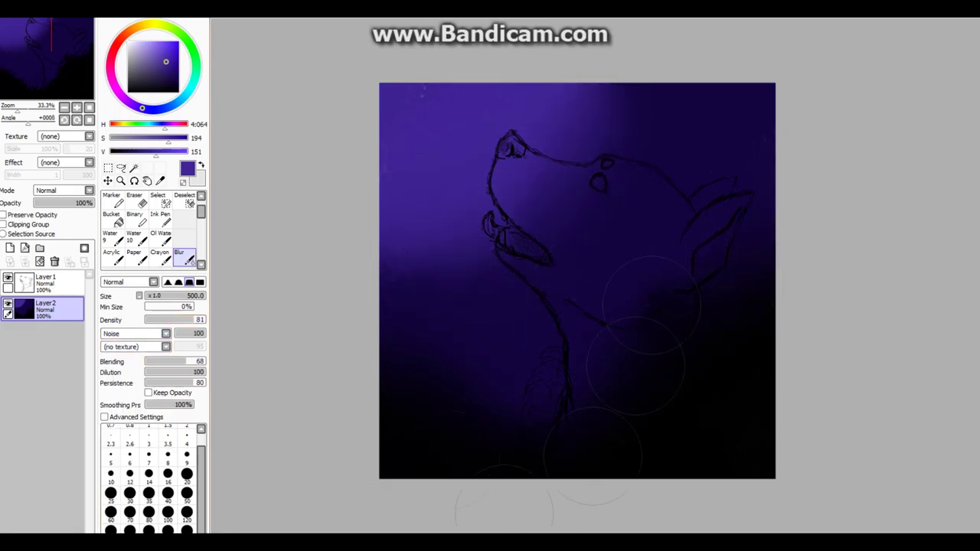
Step: Extend the lighter purple across the upper sky with the Marker and soften it with the Blur brush
click(111, 201)
mouse_move(766, 92)
mouse_down()
mouse_move(429, 245)
mouse_move(390, 253)
mouse_up()
click(184, 257)
Step: Paint soft, dark purple clouds in the sky with a size 350 Water brush and Noise at 100
scroll(153, 230, up, 2)
click(184, 200)
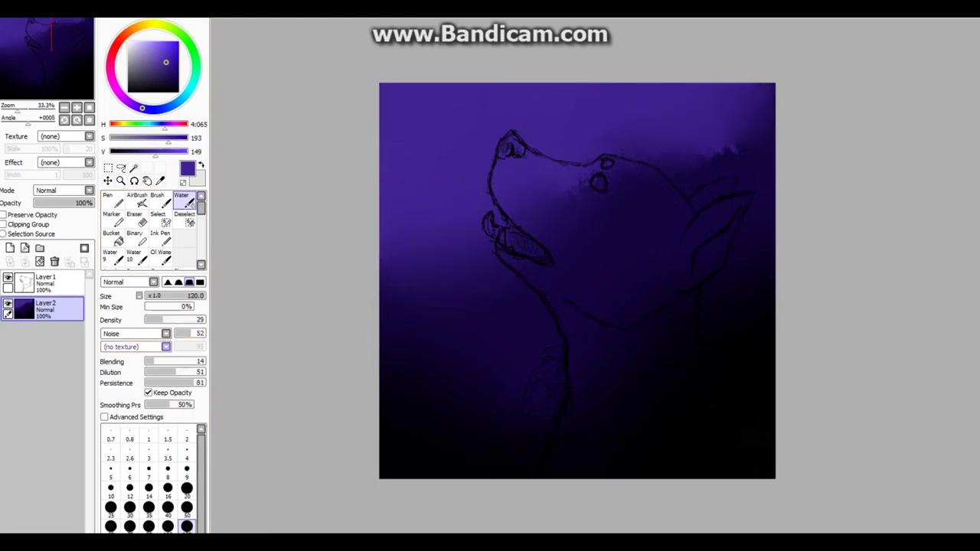
drag(567, 229, 628, 229)
alt+click(735, 192)
drag(689, 146, 605, 122)
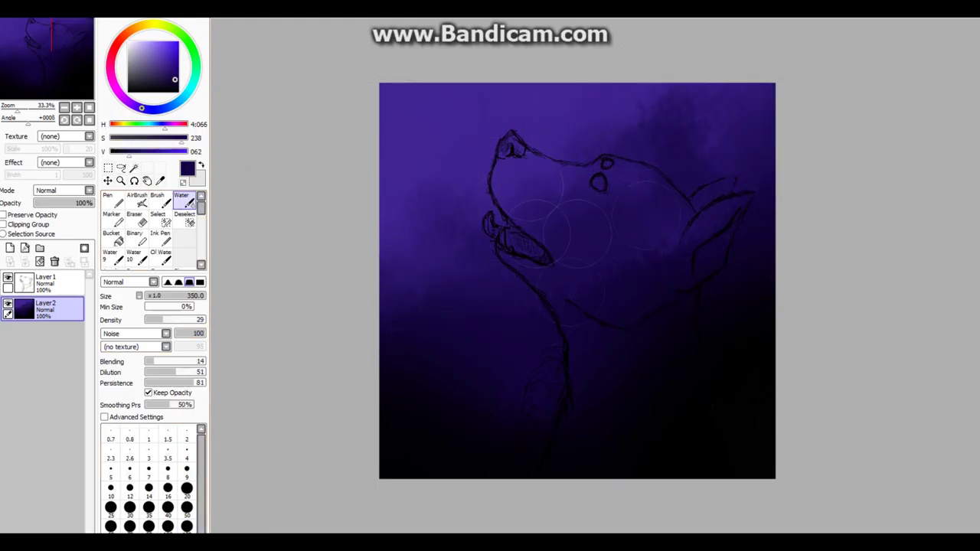
Step: Add a new layer above the background and dot off-white stars across the sky with a size 50 Pen
key(ctrl+shift+n)
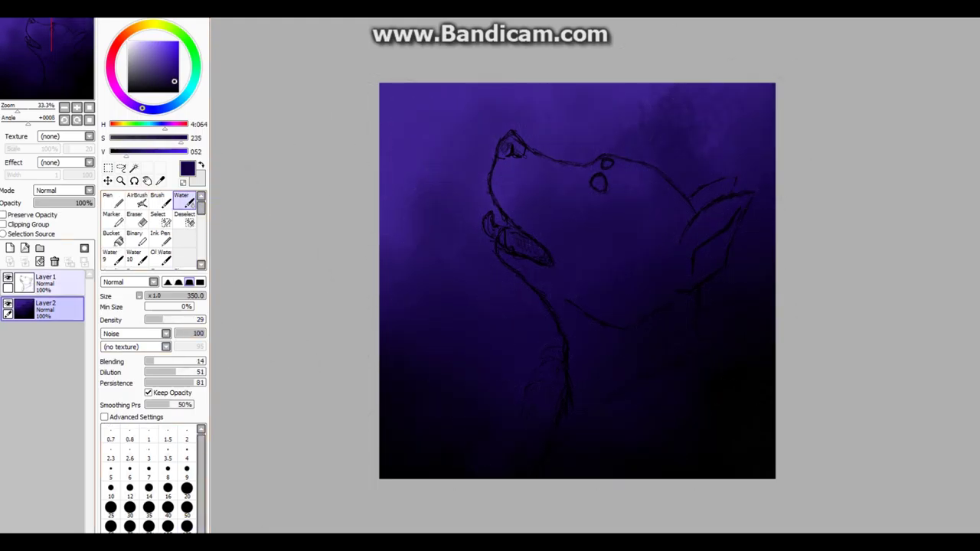
key(n)
key(x)
click(552, 139)
click(544, 118)
click(494, 97)
click(504, 109)
click(748, 93)
click(756, 132)
click(756, 155)
click(684, 108)
click(624, 129)
click(699, 141)
click(737, 165)
click(767, 193)
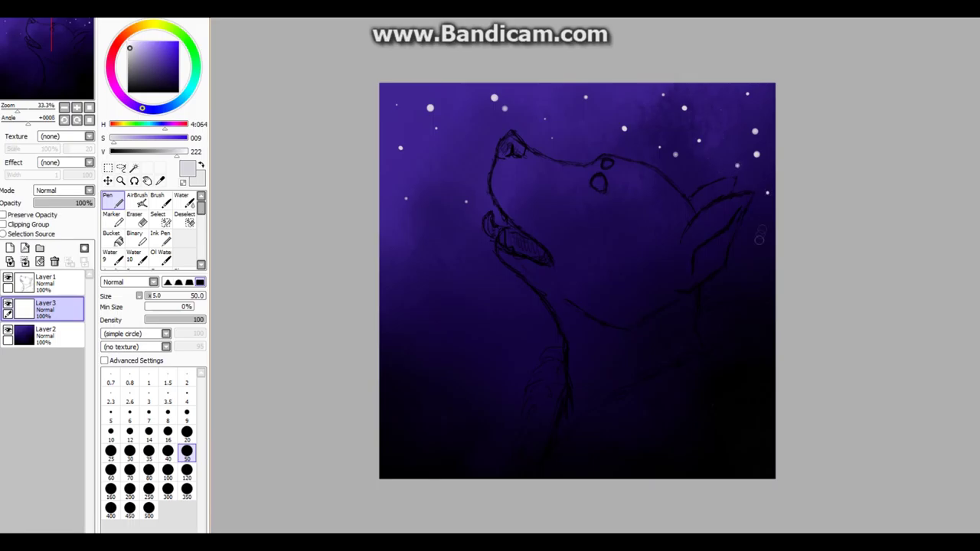
click(691, 166)
Step: Add smaller stars across the sky with the Pen reduced to size 20
key(bracketleft)
key(bracketleft)
key(bracketleft)
key(bracketleft)
key(bracketleft)
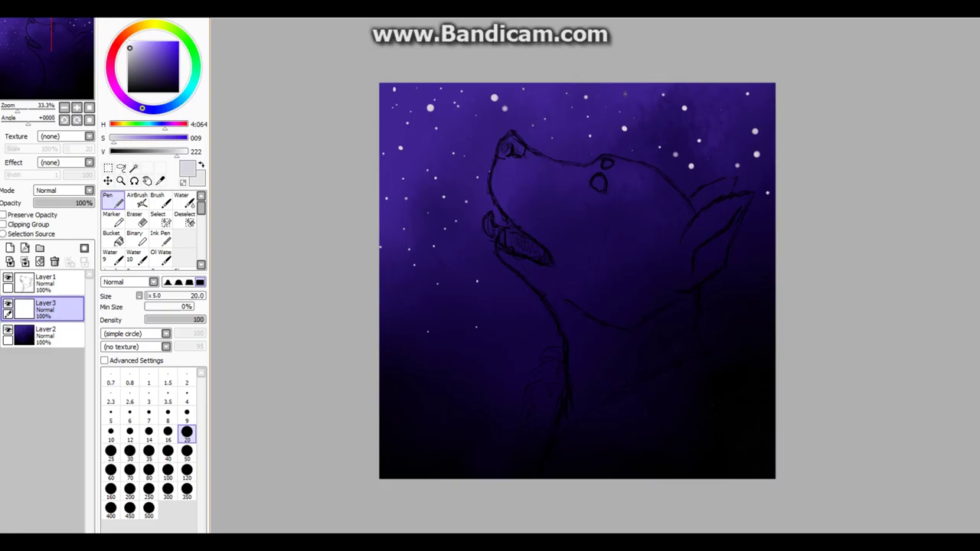
Step: Fade some of the larger stars with the Eraser, using size 120 at density 25, and add a bright star with the Pen
key(e)
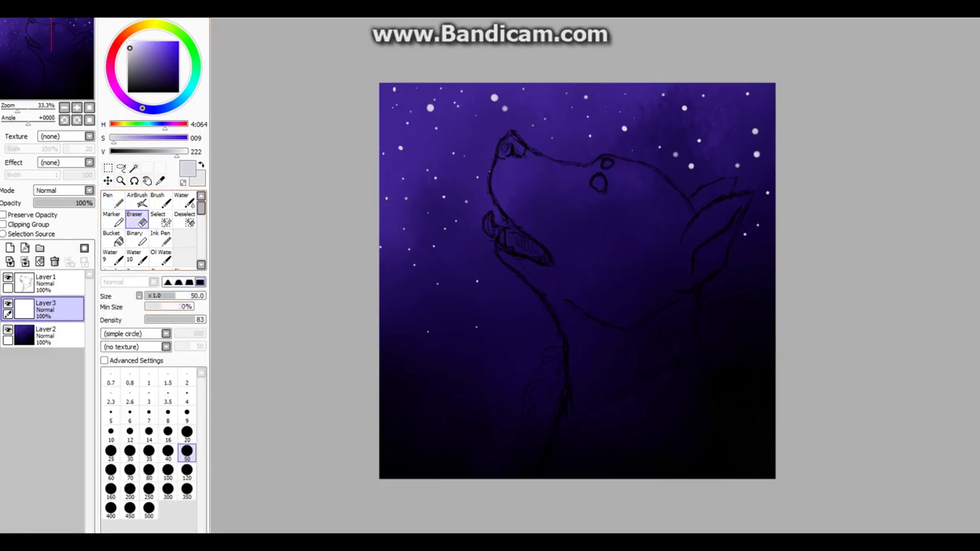
click(429, 107)
click(498, 102)
key(n)
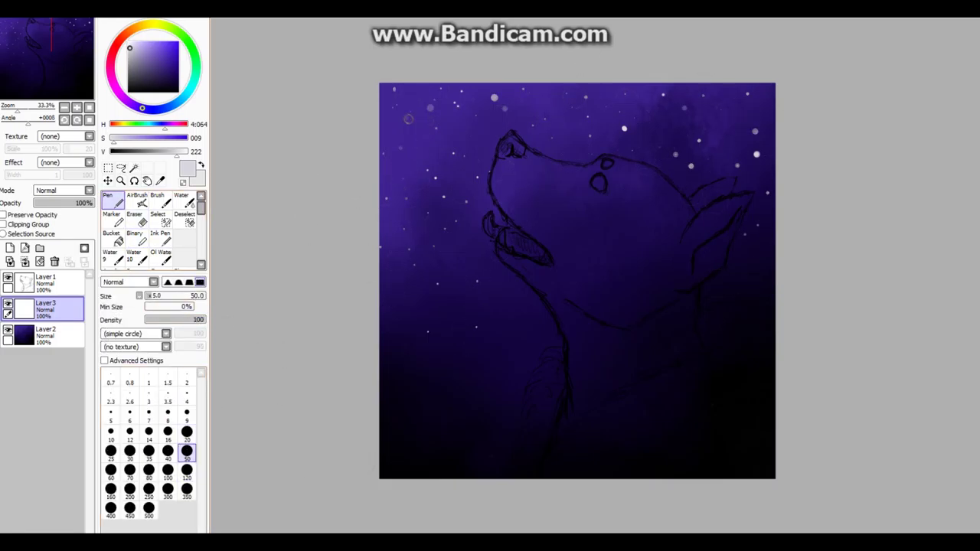
key(e)
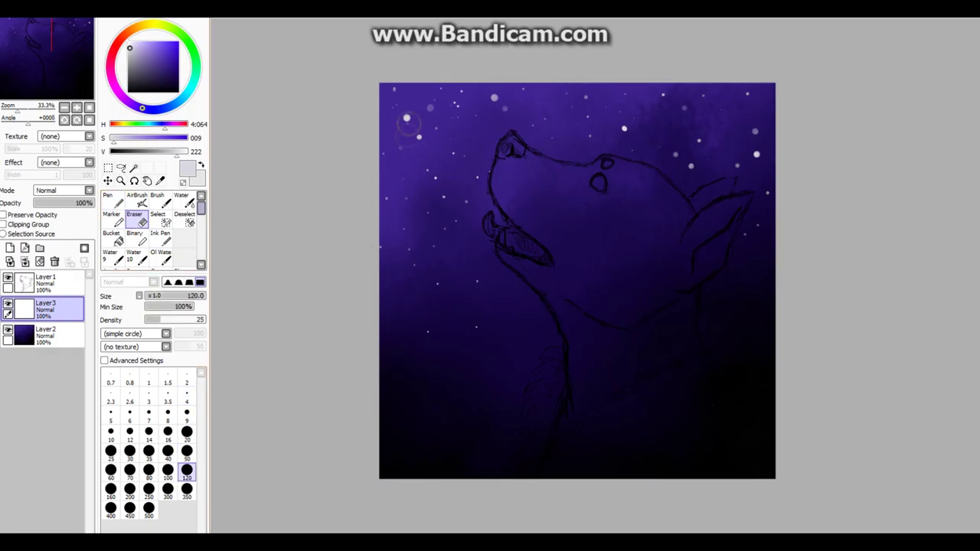
Step: Block in the coat in grey-violet and the fur collar in grey-brown with a size 120 Pen
key(n)
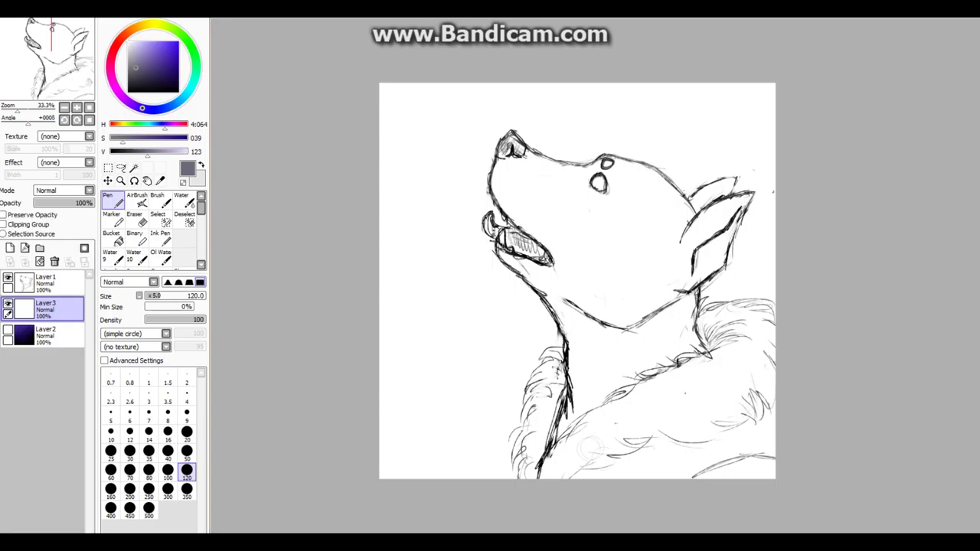
drag(570, 459, 770, 429)
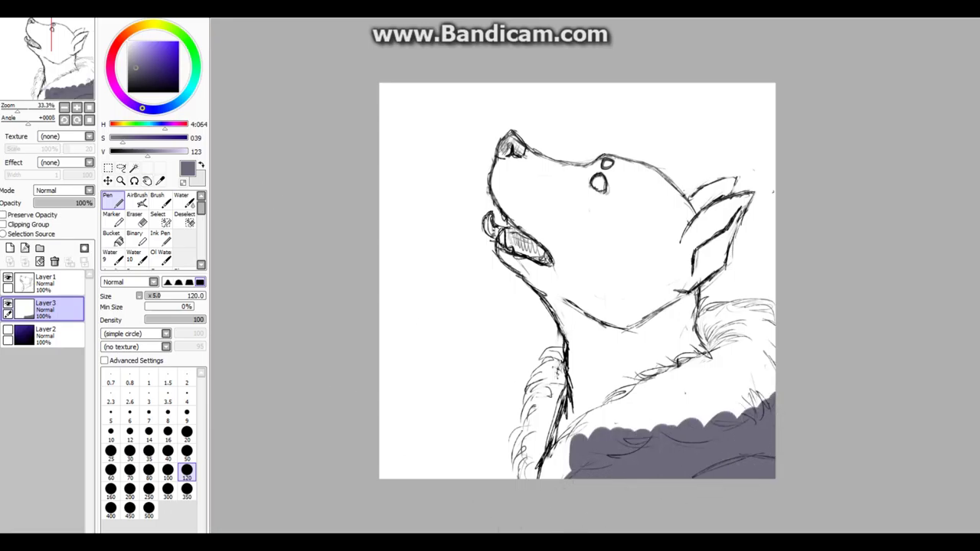
click(137, 27)
mouse_move(555, 387)
mouse_down()
mouse_move(536, 443)
mouse_move(540, 372)
mouse_move(526, 487)
mouse_move(597, 421)
mouse_move(682, 372)
mouse_up()
mouse_move(601, 455)
mouse_down()
mouse_move(728, 366)
mouse_move(754, 312)
mouse_move(777, 353)
mouse_move(716, 420)
mouse_move(635, 430)
mouse_move(594, 452)
mouse_move(718, 398)
mouse_up()
Step: Refine the edge between coat and fur collar with the sampled coat colour and a size 50 Pen
alt+click(687, 452)
key([)
key([)
key([)
key([)
key([)
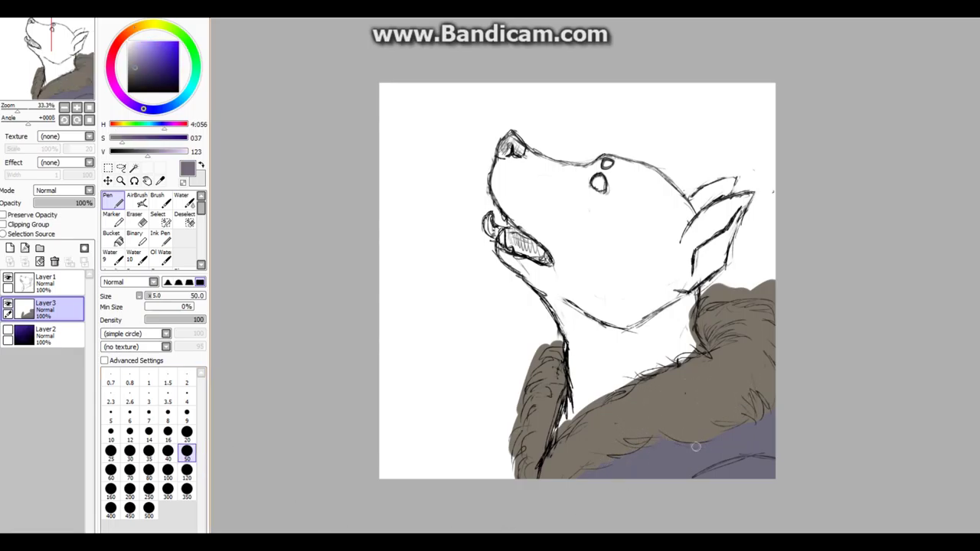
Step: Fill the animal's head, ears and neck with flat dark brown using the Pen
click(187, 470)
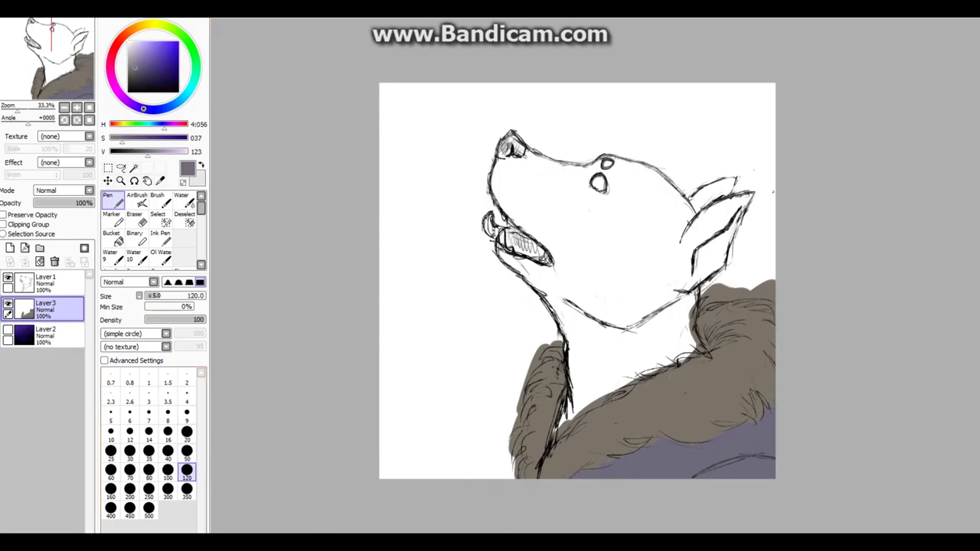
click(163, 25)
click(144, 79)
mouse_move(570, 218)
mouse_down()
mouse_move(604, 264)
mouse_move(617, 225)
mouse_up()
mouse_move(528, 222)
mouse_down()
mouse_move(506, 157)
mouse_move(536, 230)
mouse_move(582, 176)
mouse_move(689, 222)
mouse_move(739, 179)
mouse_move(666, 260)
mouse_move(685, 314)
mouse_up()
mouse_move(506, 245)
mouse_down()
mouse_move(563, 264)
mouse_move(574, 386)
mouse_move(560, 425)
mouse_move(548, 382)
mouse_move(670, 314)
mouse_move(680, 272)
mouse_up()
click(187, 450)
click(187, 469)
mouse_move(590, 261)
mouse_down()
mouse_move(605, 153)
mouse_move(597, 329)
mouse_move(597, 318)
mouse_up()
drag(555, 375, 666, 295)
Step: Colour the nose and the open mouth light tan with a size 50 Pen
alt+click(704, 276)
click(187, 451)
mouse_move(475, 217)
mouse_down()
mouse_move(507, 234)
mouse_move(473, 221)
mouse_move(481, 211)
mouse_up()
drag(473, 116, 467, 135)
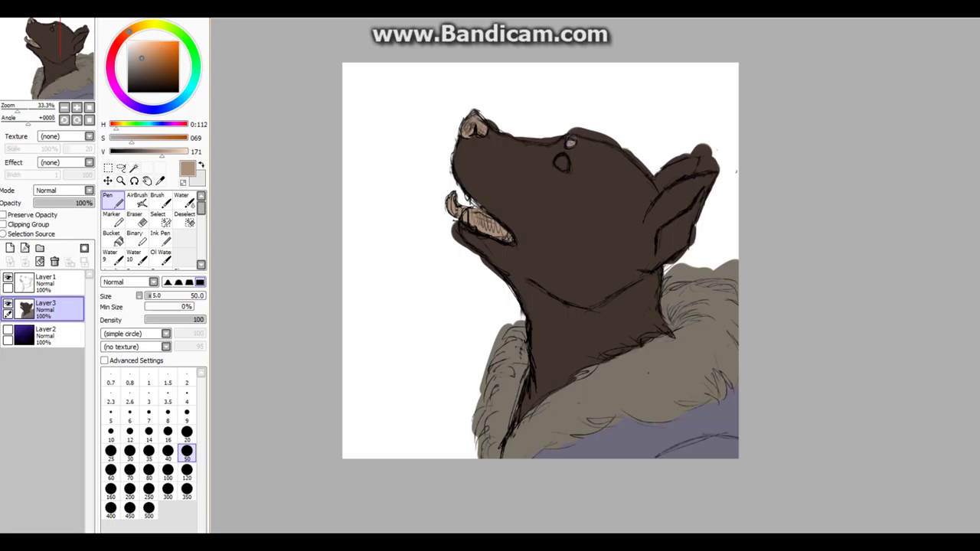
Step: Show the purple background layer and paint the front tooth white
key(x)
click(8, 331)
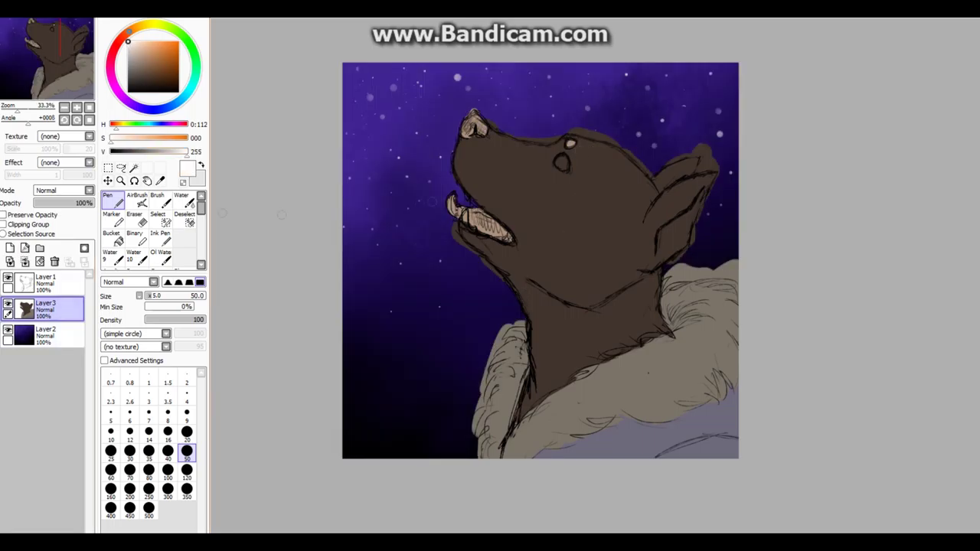
alt+click(464, 219)
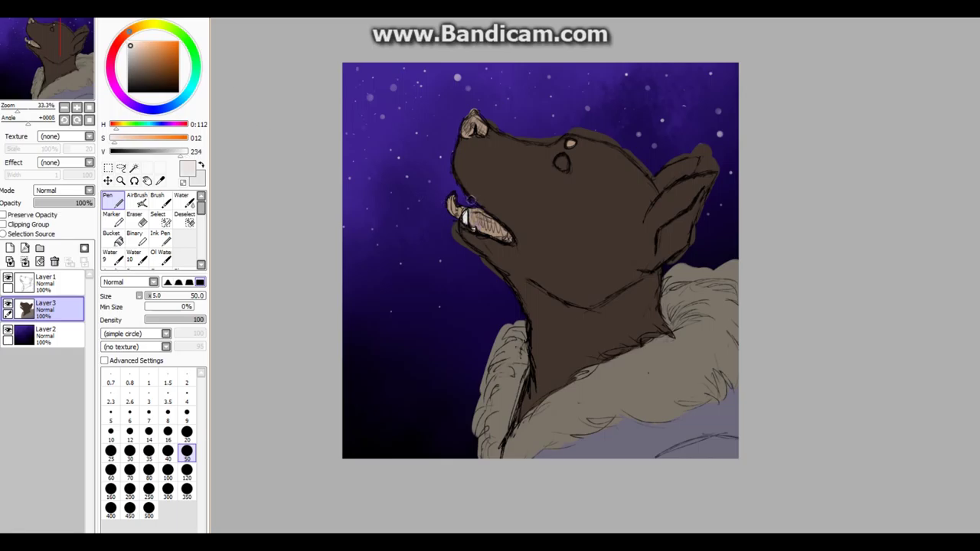
Step: Paint the remaining small teeth off-white and tidy the mouth details with a size 9 Pen
scroll(547, 231, up, 4)
key(bracketleft)
key(bracketleft)
key(bracketleft)
key(bracketleft)
key(bracketleft)
key(bracketleft)
key(bracketleft)
key(bracketleft)
key(bracketleft)
key(bracketleft)
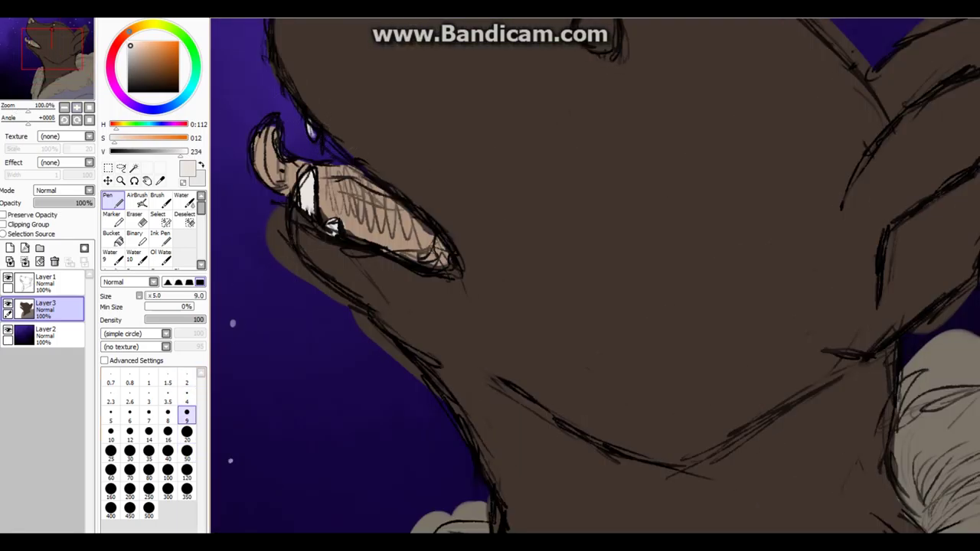
key(x)
scroll(624, 234, down, 4)
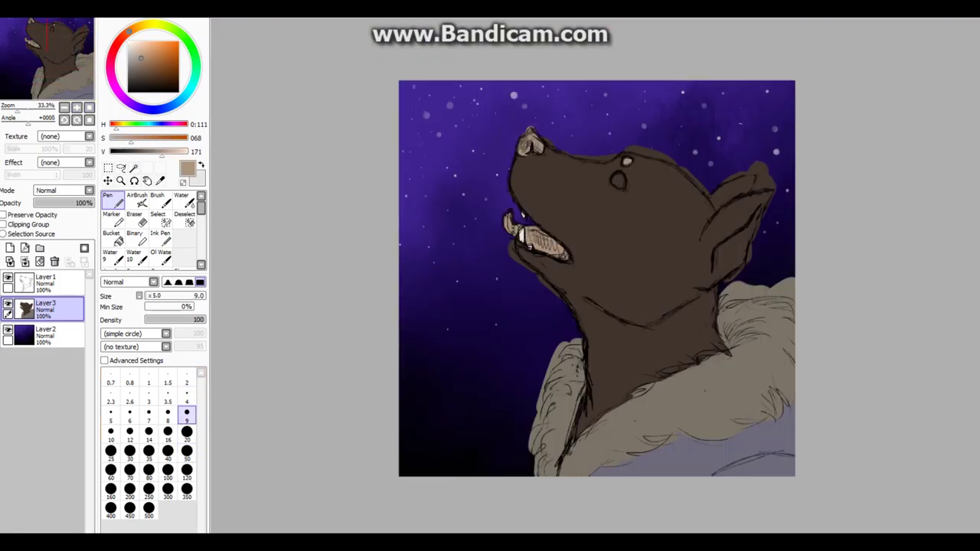
Step: Shade the back of the head behind the eye with a darker brown, using a size 120 Water brush
key(bracketright)
key(bracketright)
key(bracketright)
key(bracketright)
key(bracketright)
key(bracketright)
key(bracketright)
key(bracketright)
key(bracketright)
key(bracketright)
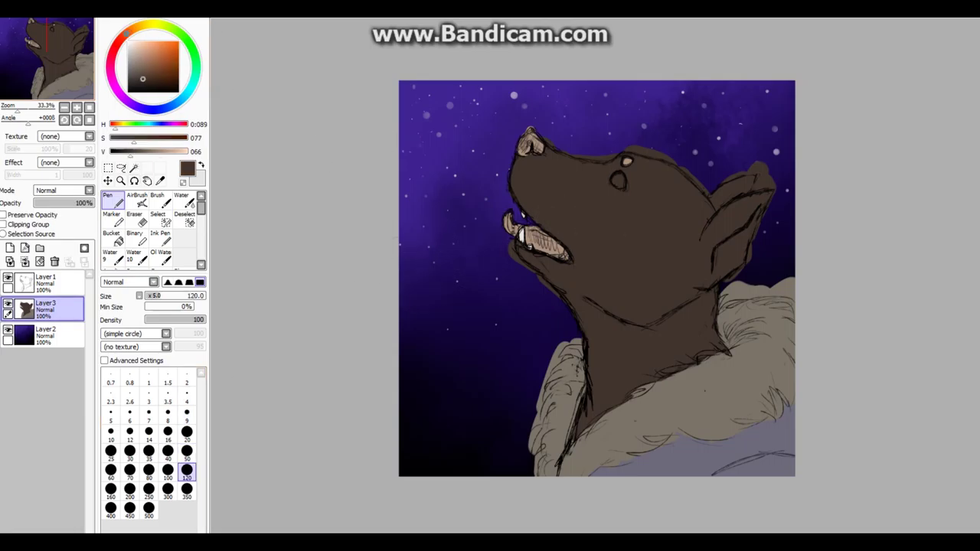
key(w)
click(187, 507)
alt+click(699, 200)
click(186, 525)
mouse_move(697, 211)
mouse_down()
mouse_move(663, 180)
mouse_move(666, 297)
mouse_up()
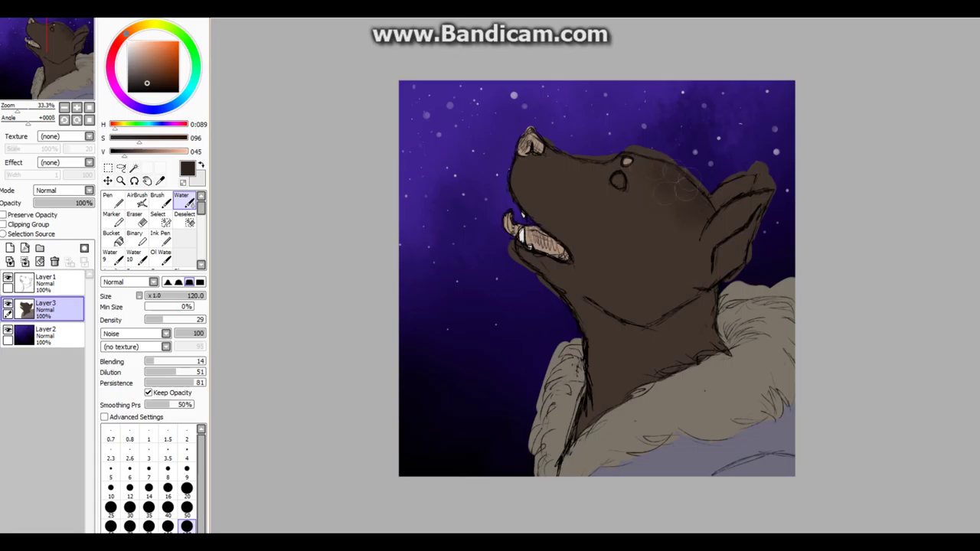
Step: Shade the neck beneath the jawline with dark brown, using the Water brush at sizes 50 and 120
click(187, 507)
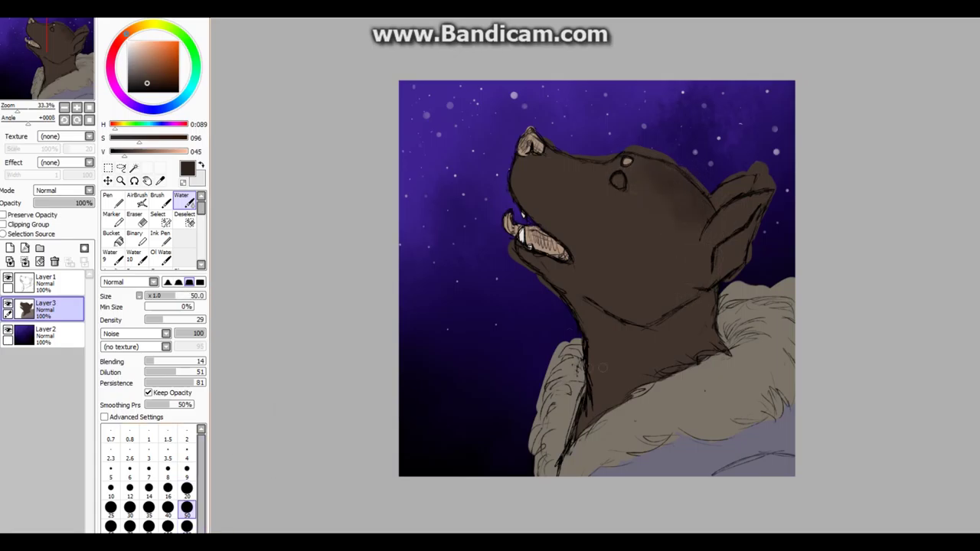
drag(648, 334, 581, 309)
drag(672, 317, 657, 330)
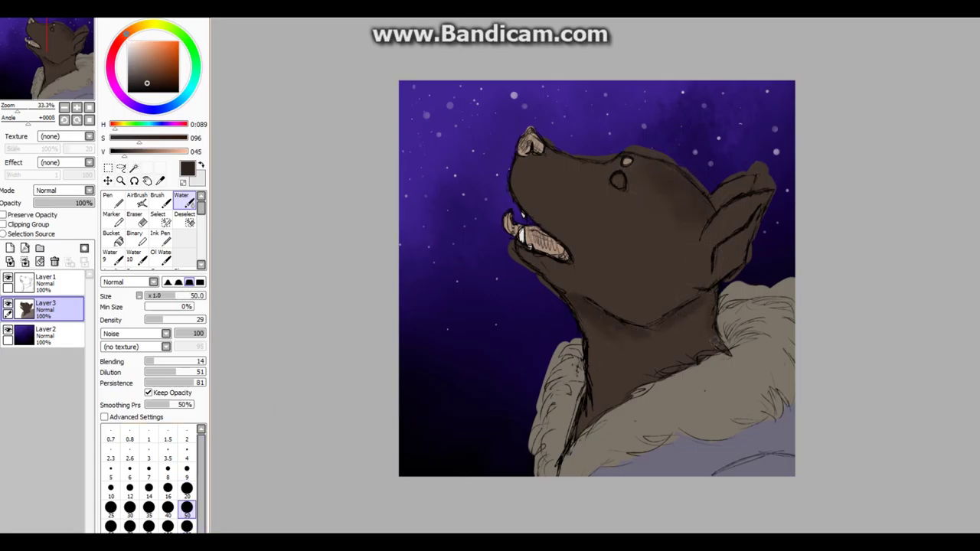
key(bracketright)
key(bracketright)
key(bracketright)
key(bracketright)
key(bracketright)
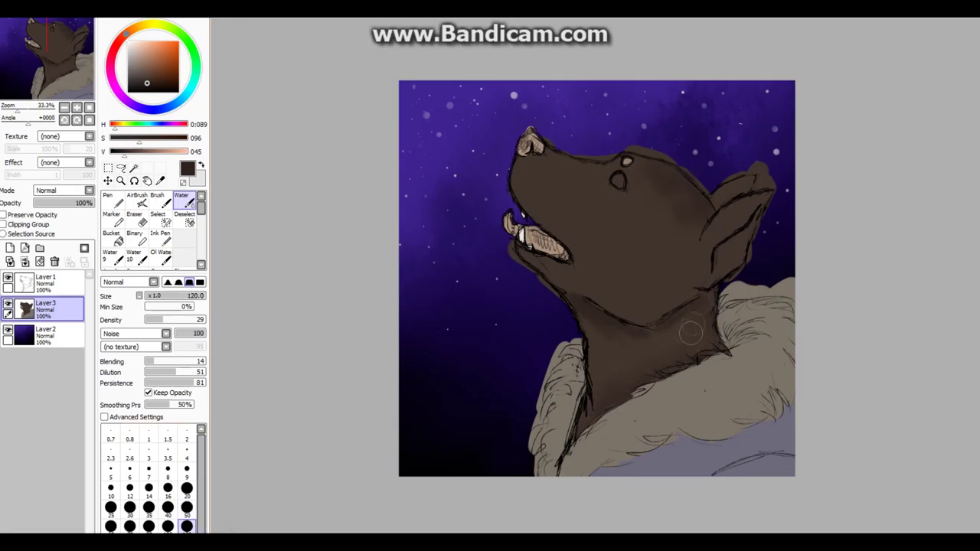
Step: Add darker shadows below the jawline and along the neck's collar edge with a size 50 Marker
click(112, 218)
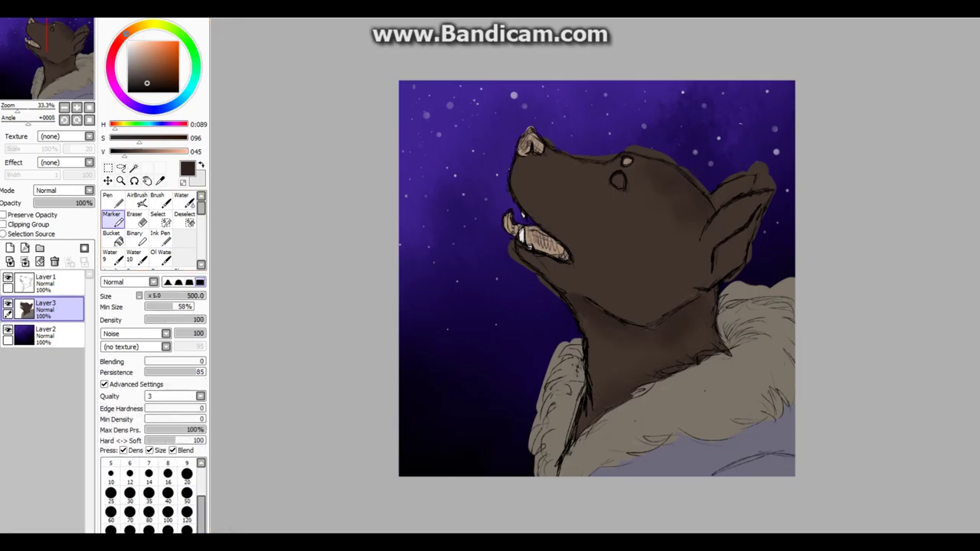
click(186, 494)
alt+click(712, 303)
mouse_move(708, 295)
mouse_down()
mouse_move(720, 352)
mouse_move(605, 329)
mouse_move(575, 307)
mouse_up()
drag(710, 349, 578, 432)
drag(578, 395, 604, 429)
mouse_move(643, 367)
mouse_down()
mouse_move(678, 322)
mouse_move(658, 364)
mouse_up()
Step: Set the Marker's blending to 57 and blend the neck shadows with sampled browns
alt+click(686, 329)
drag(204, 319, 197, 319)
drag(145, 360, 180, 360)
drag(197, 320, 205, 319)
mouse_move(624, 330)
mouse_down()
mouse_move(676, 341)
mouse_move(599, 397)
mouse_up()
alt+click(650, 345)
alt+click(635, 360)
drag(632, 356, 672, 352)
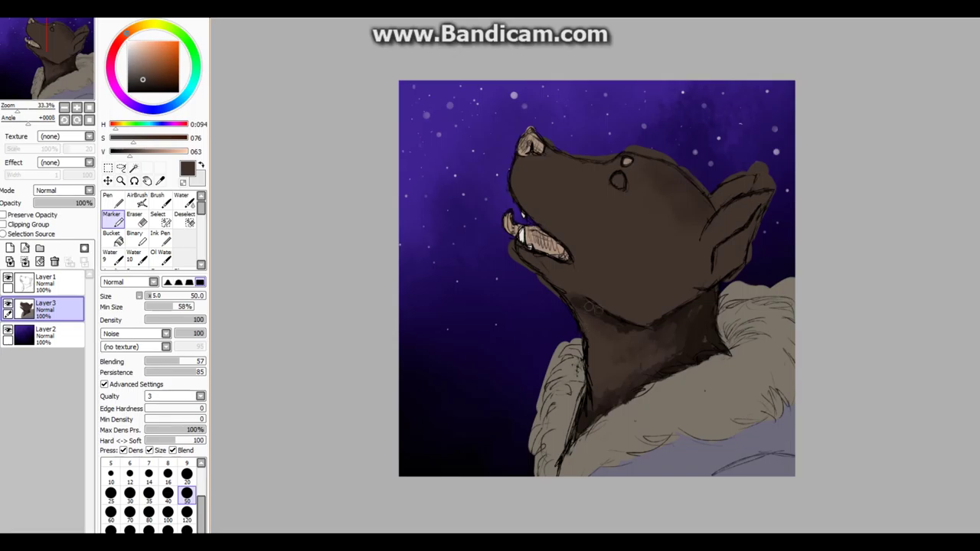
alt+click(652, 330)
alt+click(695, 317)
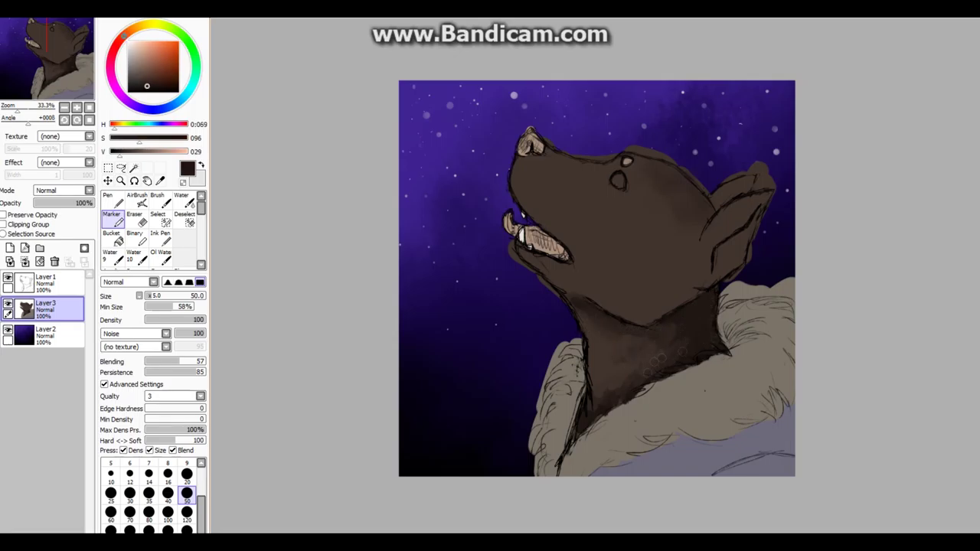
Step: Shade below the eye, along the lower jaw and over the cheek with sampled browns, enlarging the Marker to size 120
mouse_move(636, 205)
mouse_down()
mouse_move(621, 196)
mouse_move(631, 190)
mouse_up()
drag(529, 253, 578, 289)
alt+click(643, 268)
drag(634, 270, 666, 293)
alt+click(628, 242)
key(bracketright)
key(bracketright)
key(bracketright)
key(bracketright)
key(bracketright)
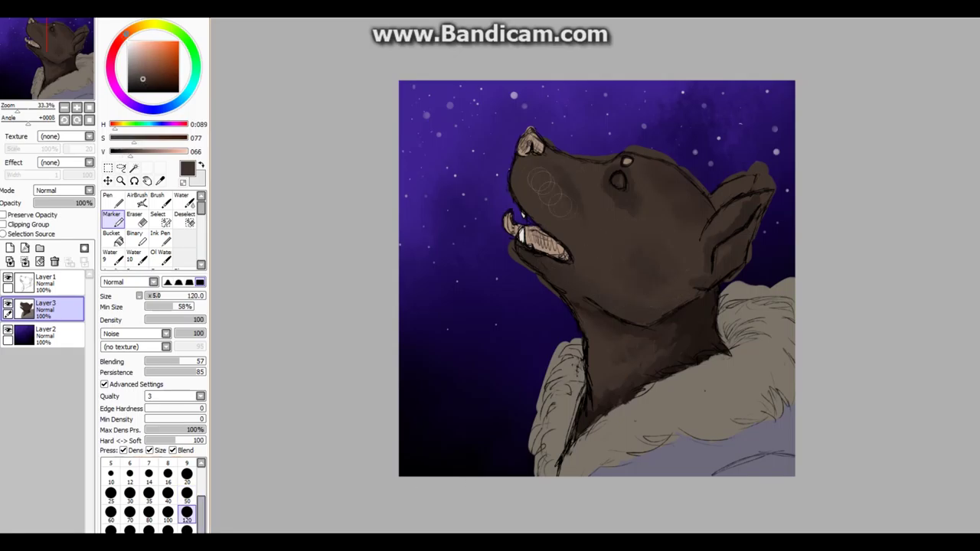
Step: Refine the muzzle shading with sampled browns and a size 50 Marker
key(bracketleft)
key(bracketleft)
key(bracketleft)
key(bracketleft)
key(bracketleft)
alt+click(531, 207)
alt+click(528, 173)
Step: Erase the sketch hatching inside the nose on Layer1 with a size 20 Eraser, and return to the Marker on Layer3
key(e)
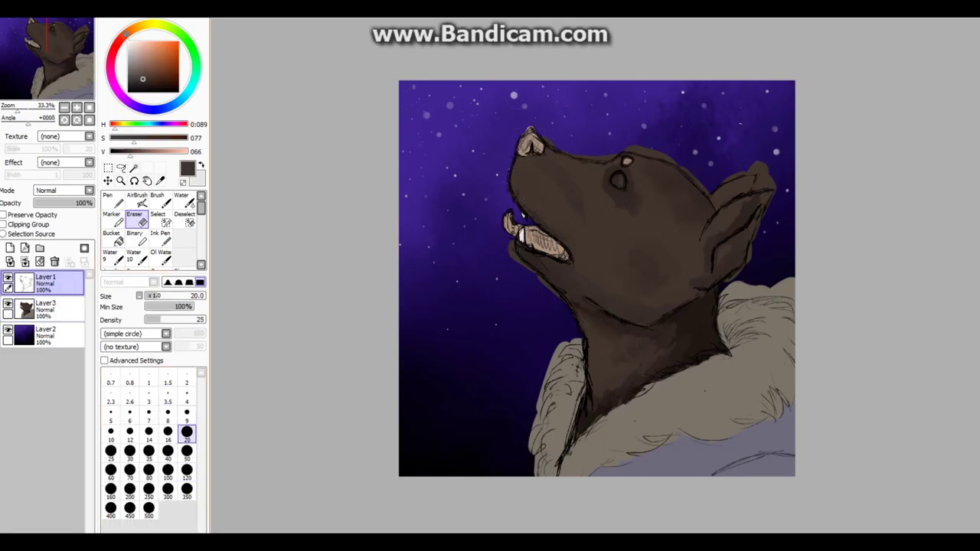
click(42, 308)
click(112, 219)
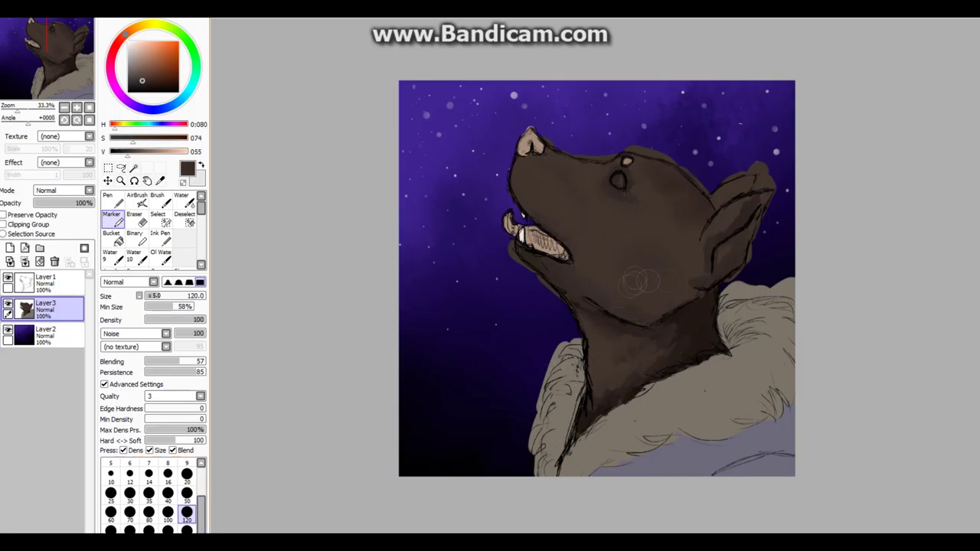
Step: Darken the inside of the far ear and blend the rear jaw shading with sampled browns and a size 50 Marker
alt+click(727, 198)
mouse_move(723, 184)
mouse_down()
mouse_move(747, 197)
mouse_move(733, 202)
mouse_move(754, 183)
mouse_up()
alt+click(731, 190)
alt+click(696, 296)
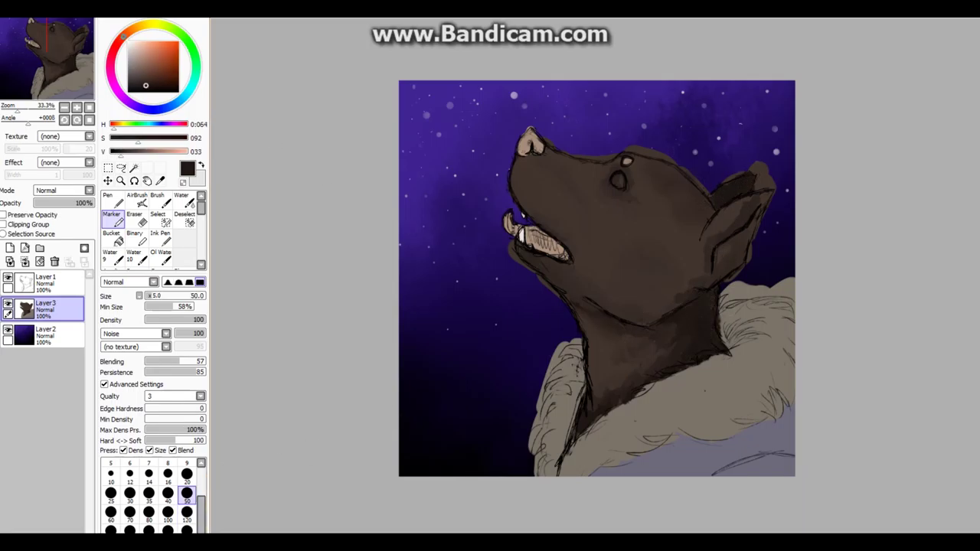
alt+click(734, 209)
alt+click(690, 283)
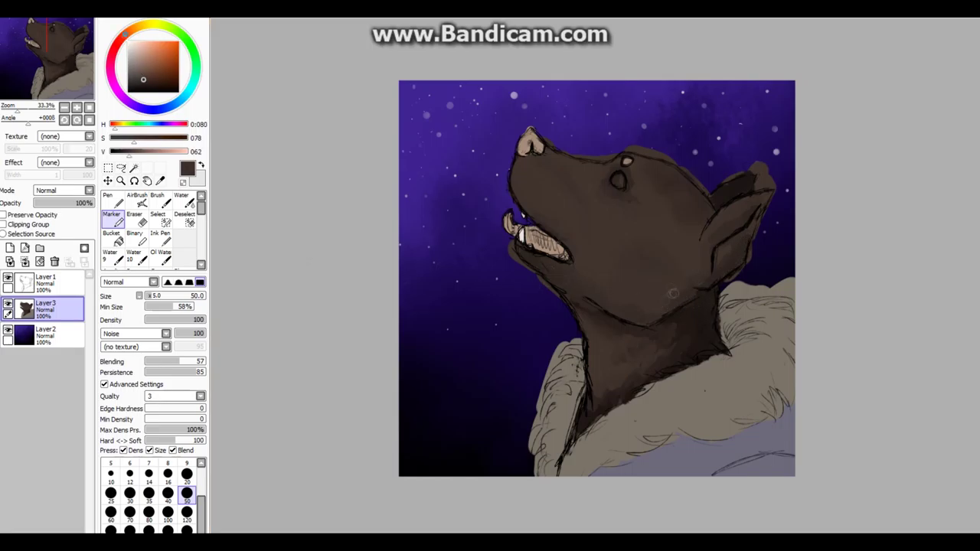
Step: Shade the fur collar with a sampled grey-brown and a size 20 Marker
alt+click(726, 251)
click(186, 475)
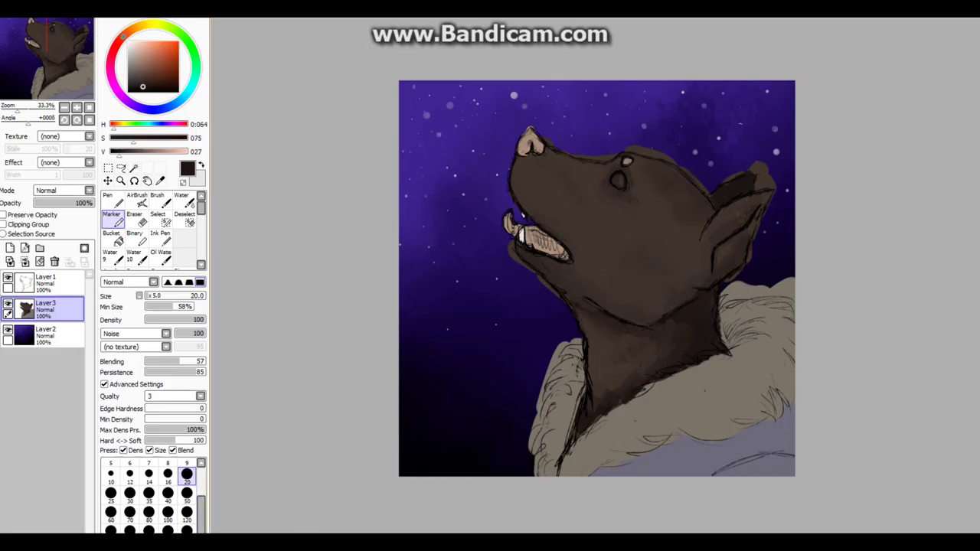
alt+click(727, 326)
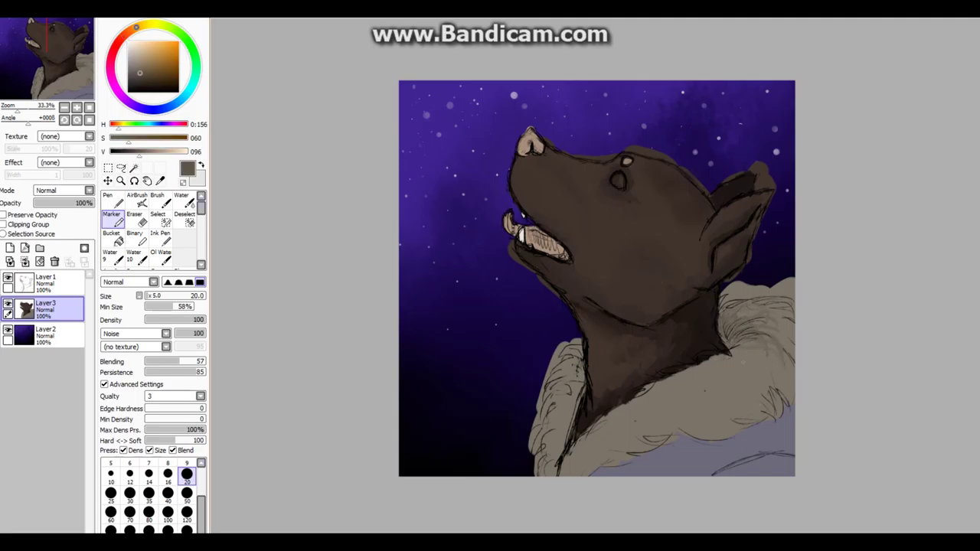
drag(576, 377, 552, 475)
drag(580, 352, 571, 398)
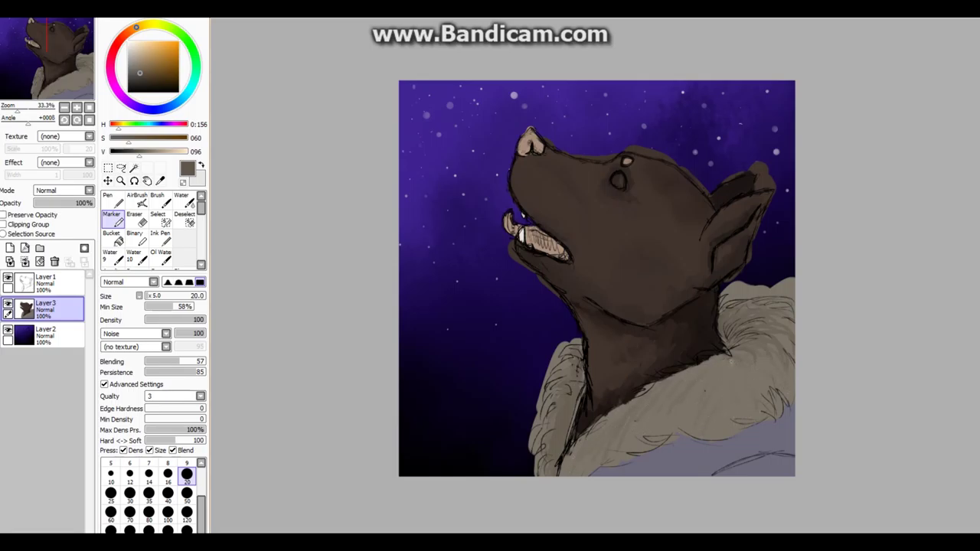
Step: Paint darker fur strokes along the collar's inner folds and outer edges with a deeper grey-brown
click(143, 81)
mouse_move(758, 319)
mouse_down()
mouse_move(720, 343)
mouse_move(784, 340)
mouse_move(775, 409)
mouse_up()
drag(792, 350, 773, 406)
drag(784, 380, 759, 392)
drag(583, 383, 566, 422)
drag(584, 350, 579, 387)
mouse_move(572, 415)
mouse_down()
mouse_move(563, 450)
mouse_move(726, 432)
mouse_move(791, 411)
mouse_up()
Step: Shade the coat below the fur collar with a muted blue-grey, enlarging the Marker to size 120
click(143, 109)
click(137, 75)
mouse_move(723, 473)
mouse_down()
mouse_move(795, 449)
mouse_move(789, 432)
mouse_move(720, 452)
mouse_up()
click(187, 511)
drag(620, 467, 647, 482)
drag(735, 468, 781, 437)
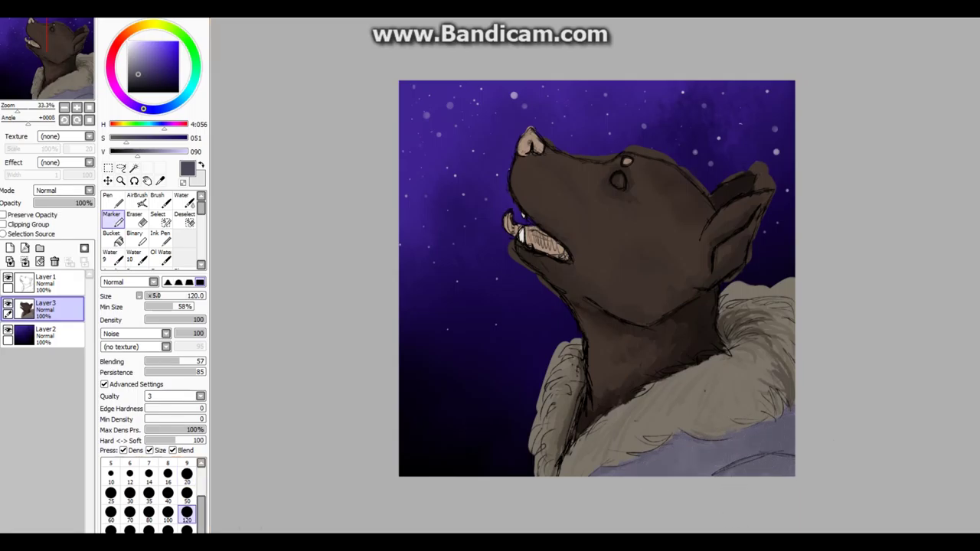
Step: Erase the sketch hatching on the tongue on Layer1 with a size 20 Eraser, and return to the Marker on Layer3
click(46, 281)
click(135, 218)
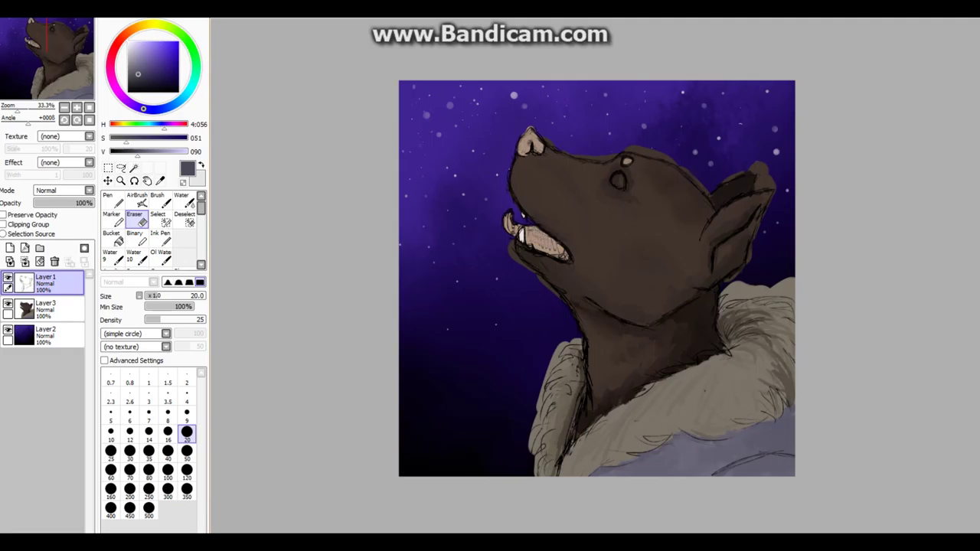
click(46, 307)
click(112, 218)
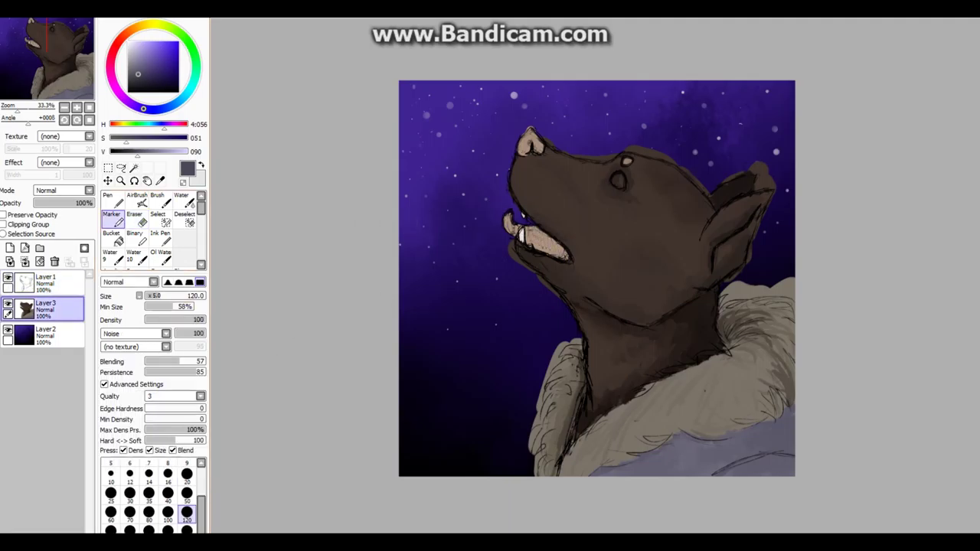
Step: Shade the tongue with sampled and darker browns using a size 20 Marker
alt+click(551, 249)
click(187, 493)
click(187, 475)
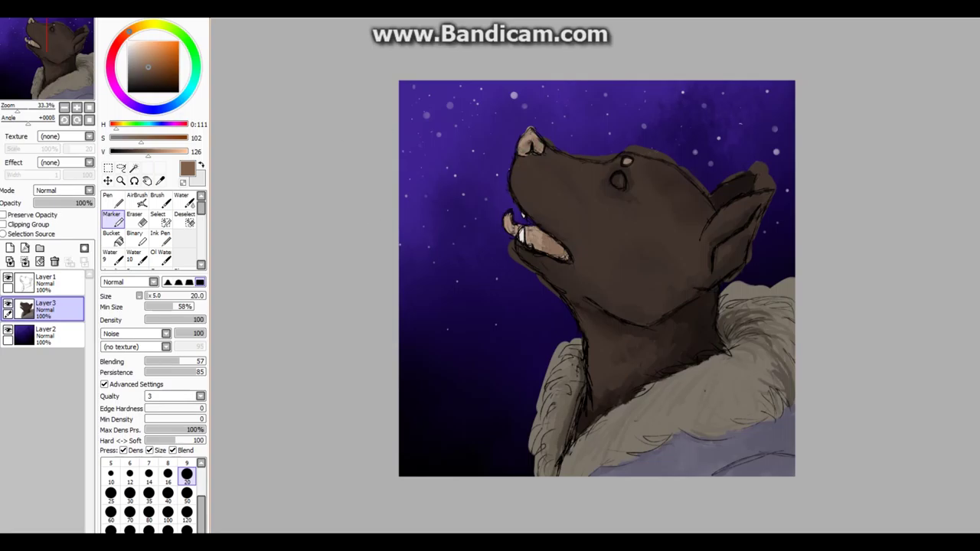
alt+click(555, 253)
click(157, 79)
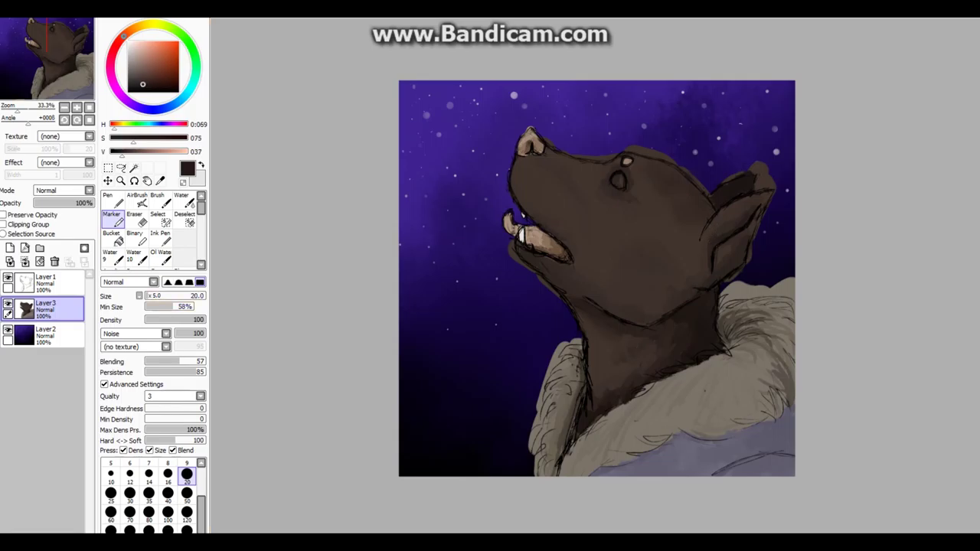
Step: Clean up the colour edges along the lower jaw and both outer sides of the fur collar on Layer3 with a size 20 Eraser
click(76, 107)
key(e)
drag(462, 225, 548, 313)
scroll(590, 276, down, 3)
mouse_move(563, 270)
mouse_down()
mouse_move(528, 293)
mouse_move(516, 317)
mouse_move(534, 300)
mouse_move(508, 334)
mouse_move(496, 403)
mouse_move(497, 372)
mouse_up()
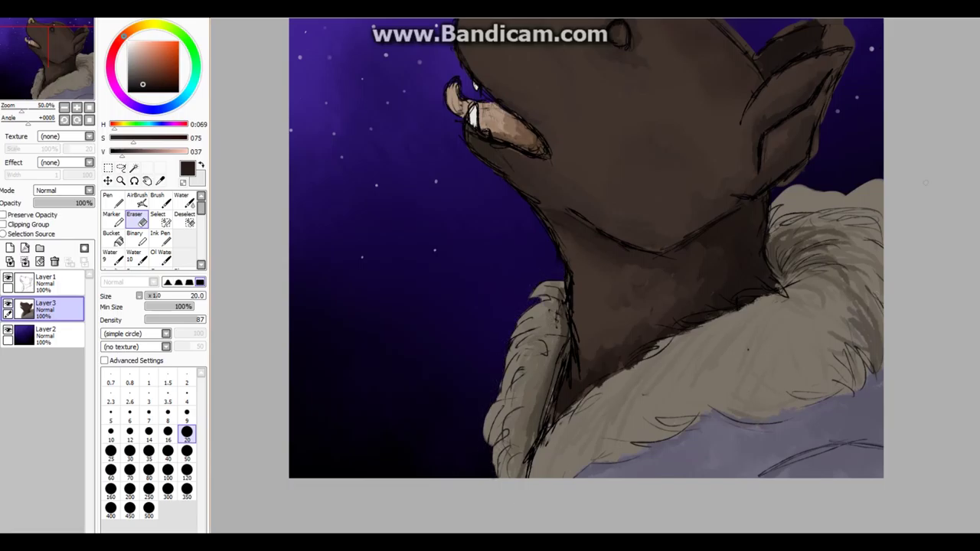
mouse_move(771, 200)
mouse_down()
mouse_move(881, 204)
mouse_move(891, 229)
mouse_up()
mouse_move(789, 201)
mouse_down()
mouse_move(817, 186)
mouse_move(883, 207)
mouse_up()
Step: Trim the excess colour around the ears, forehead and top of the muzzle on Layer3 with a size 50 Eraser
click(187, 452)
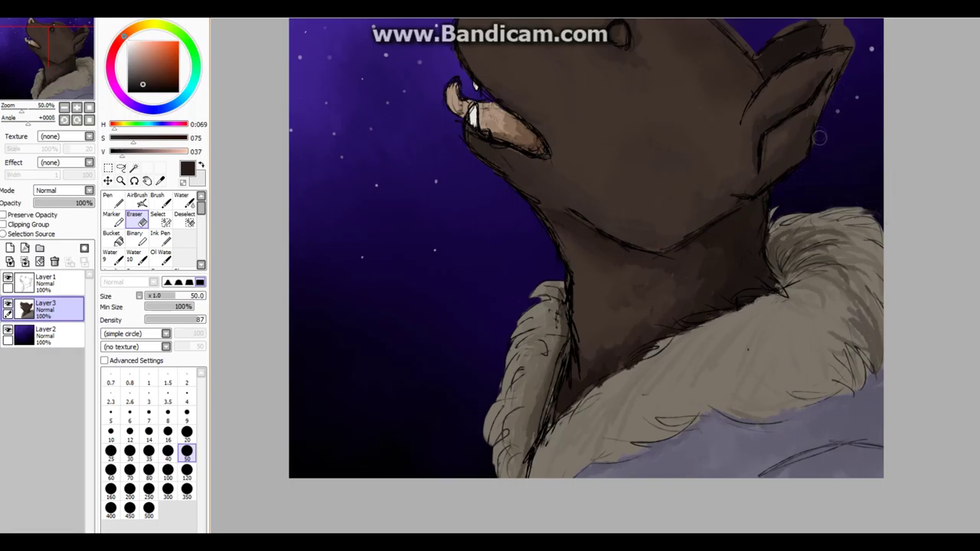
scroll(843, 134, up, 3)
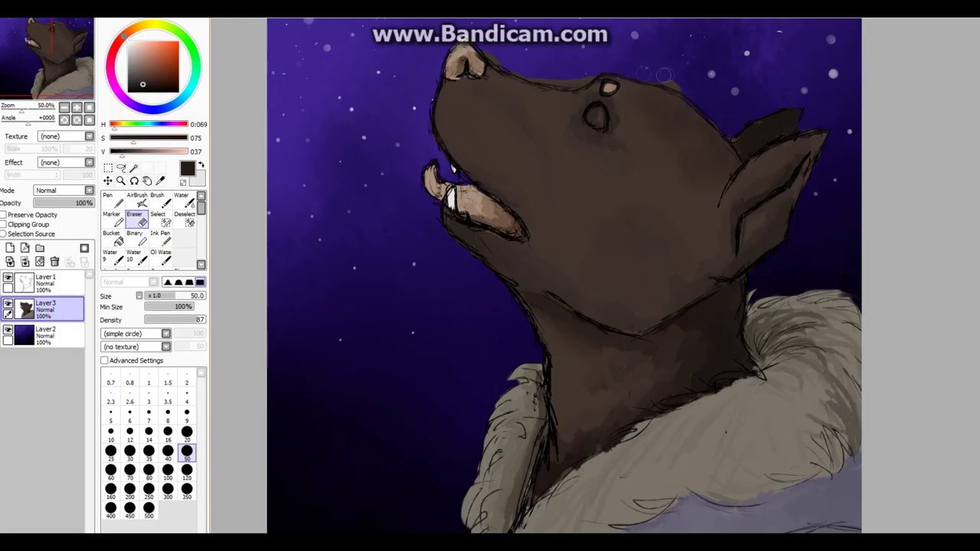
drag(504, 55, 579, 75)
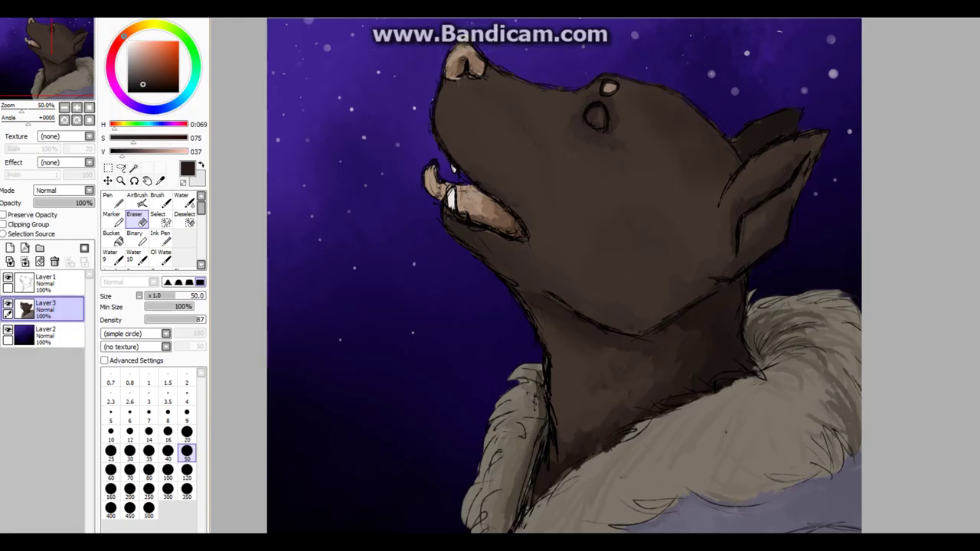
key(minus)
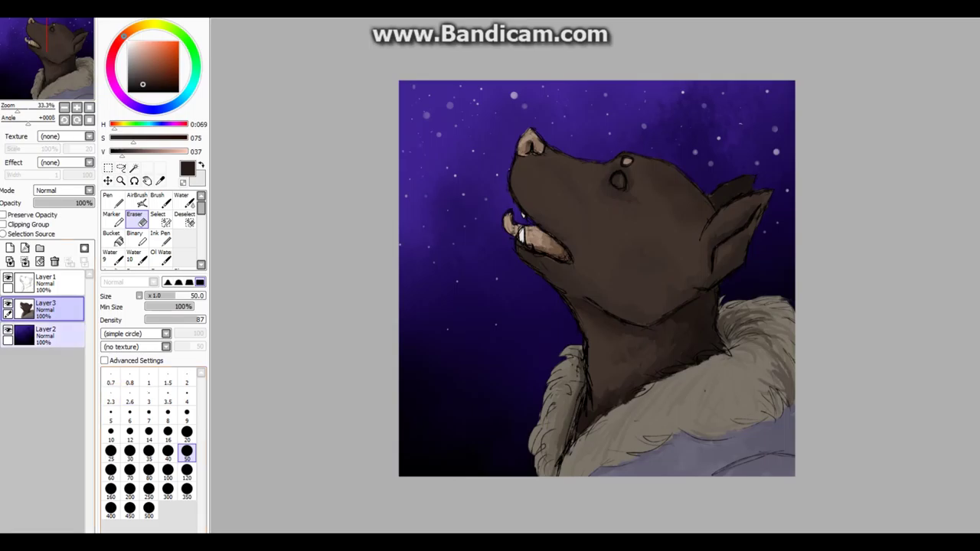
Step: Add a new layer and paint black shadows over the lower sky, fur collar, coat and neck base with a size 120 Marker
click(10, 248)
click(186, 469)
click(112, 217)
drag(515, 421, 555, 473)
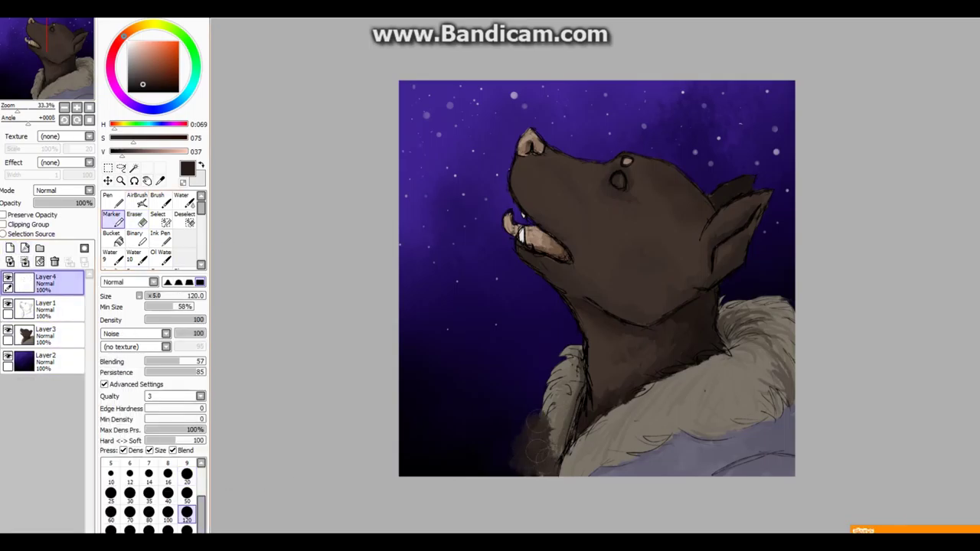
key(ctrl+z)
click(177, 91)
mouse_move(532, 443)
mouse_down()
mouse_move(551, 475)
mouse_move(536, 398)
mouse_move(559, 356)
mouse_up()
drag(758, 291, 784, 340)
drag(612, 471, 793, 433)
drag(589, 437, 793, 398)
drag(444, 322, 417, 364)
mouse_move(543, 437)
mouse_down()
mouse_move(705, 427)
mouse_move(793, 459)
mouse_move(620, 474)
mouse_up()
drag(793, 329, 643, 386)
drag(563, 367, 655, 348)
Step: Add another new layer and fill the eye with black using a size 50 Marker
click(10, 248)
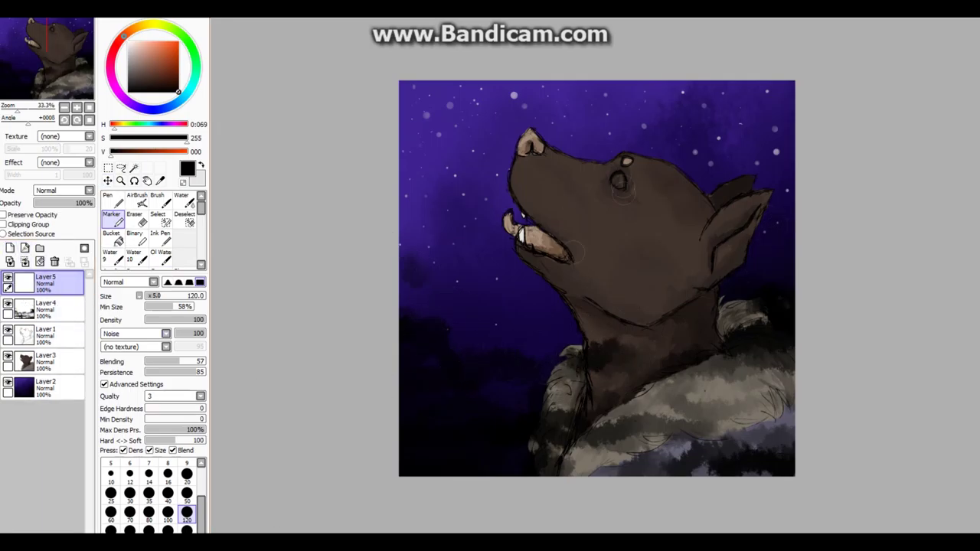
scroll(568, 196, up, 3)
key(bracketleft)
key(bracketleft)
key(bracketleft)
key(bracketleft)
key(bracketleft)
mouse_move(546, 147)
mouse_down()
mouse_move(545, 213)
mouse_move(535, 164)
mouse_move(557, 278)
mouse_up()
drag(547, 229, 508, 360)
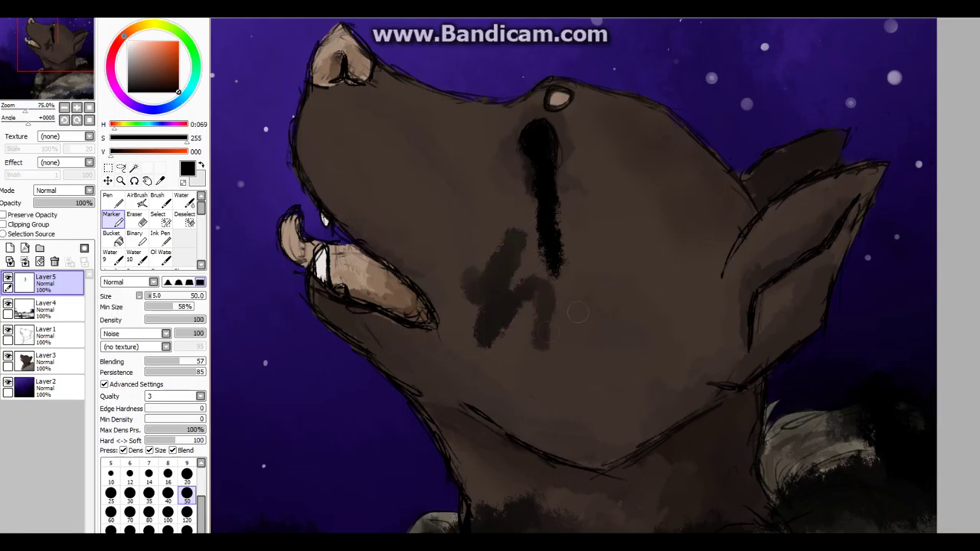
key(ctrl+z)
key(ctrl+z)
Step: Paint black streaks running from the eye down the cheek to the jaw with the Marker at sizes 35 and 20
key(bracketleft)
key(bracketleft)
drag(544, 145, 546, 266)
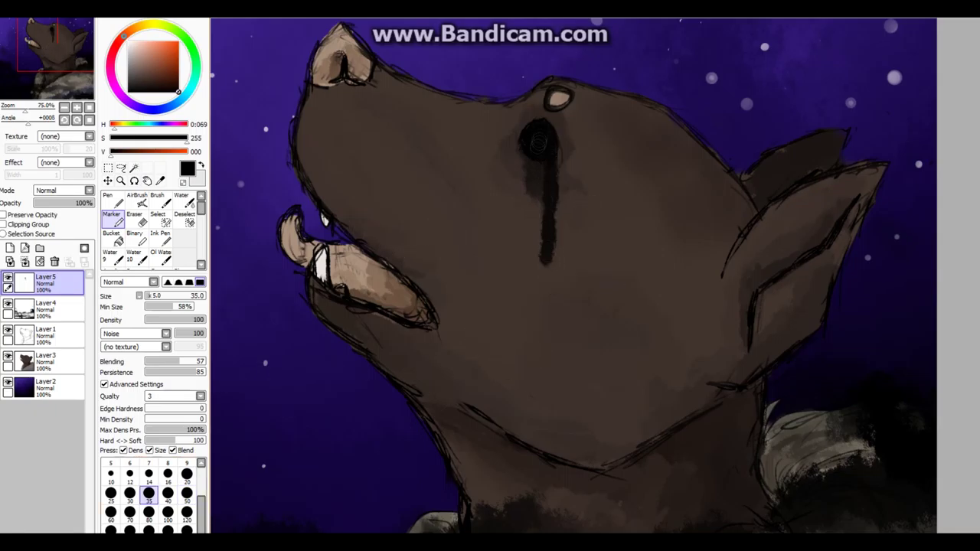
click(187, 475)
drag(556, 147, 551, 349)
drag(532, 198, 532, 317)
drag(531, 161, 544, 405)
mouse_move(557, 214)
mouse_down()
mouse_move(551, 356)
mouse_move(559, 260)
mouse_up()
mouse_move(557, 216)
mouse_down()
mouse_move(564, 259)
mouse_move(560, 423)
mouse_up()
drag(540, 149, 547, 451)
drag(539, 203, 535, 394)
drag(527, 163, 526, 381)
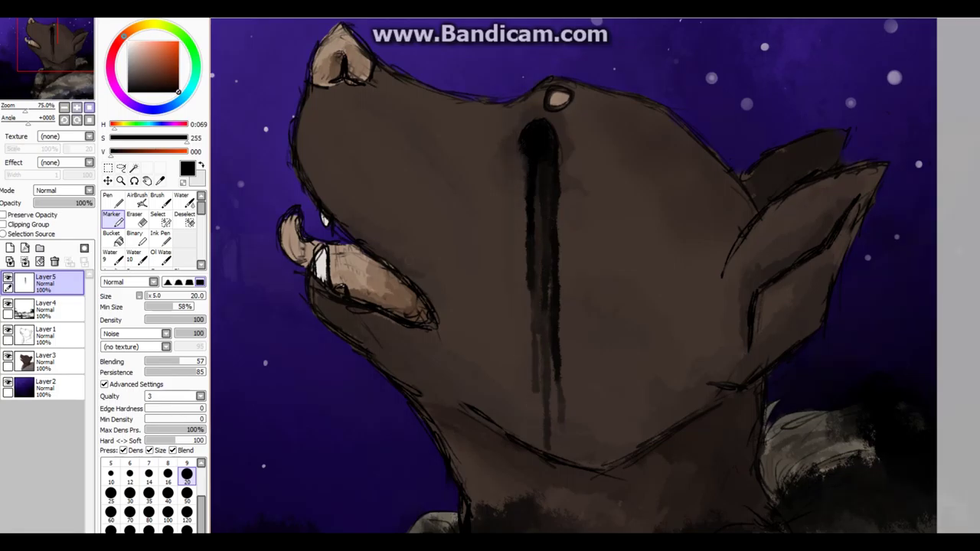
Step: Darken and refine the black streaks below the eye with the Marker at sizes 20 and 9
scroll(528, 307, down, 3)
scroll(597, 275, up, 3)
drag(634, 71, 624, 295)
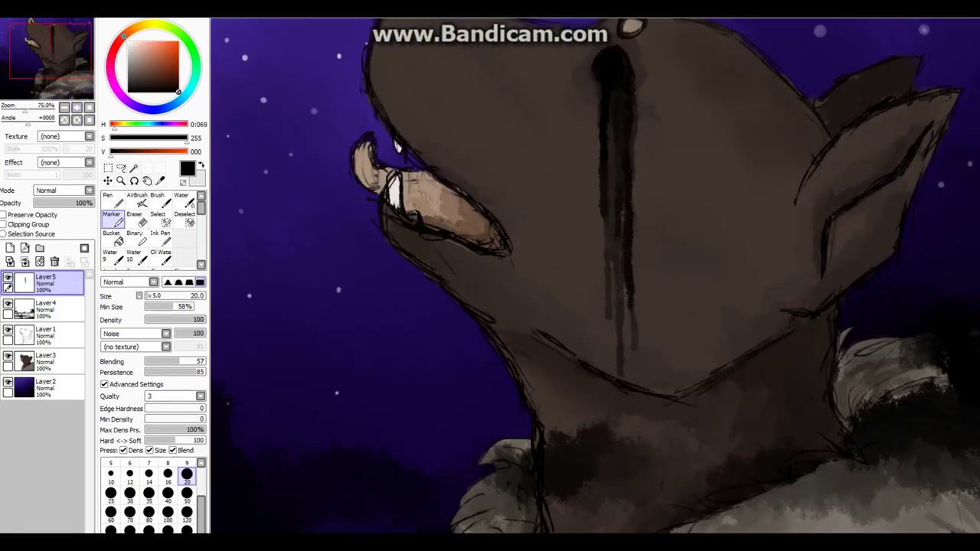
click(186, 464)
drag(620, 115, 622, 344)
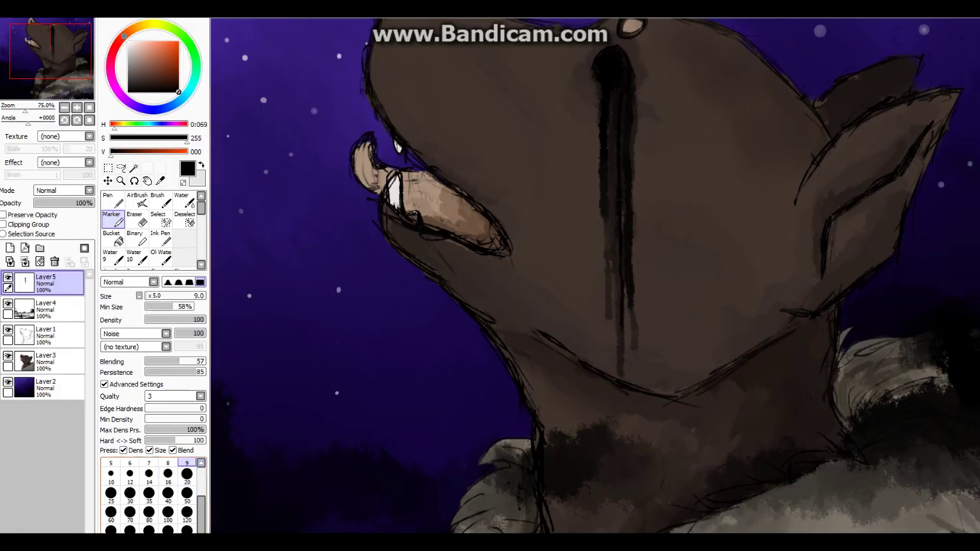
scroll(594, 276, down, 3)
key(alt)
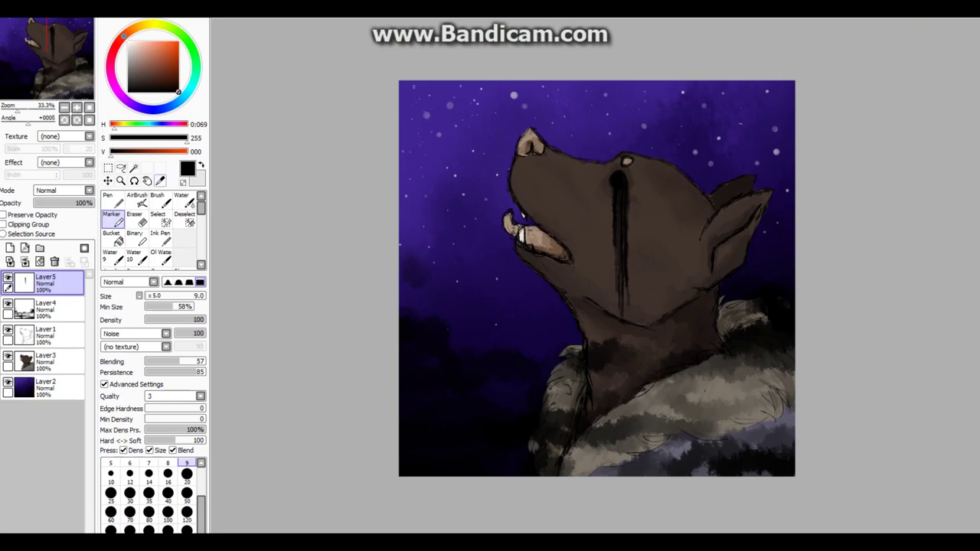
Step: Add a new layer, paint a black spot over the eye with a size 50 Pen, and set the layer's opacity to 38%
click(129, 45)
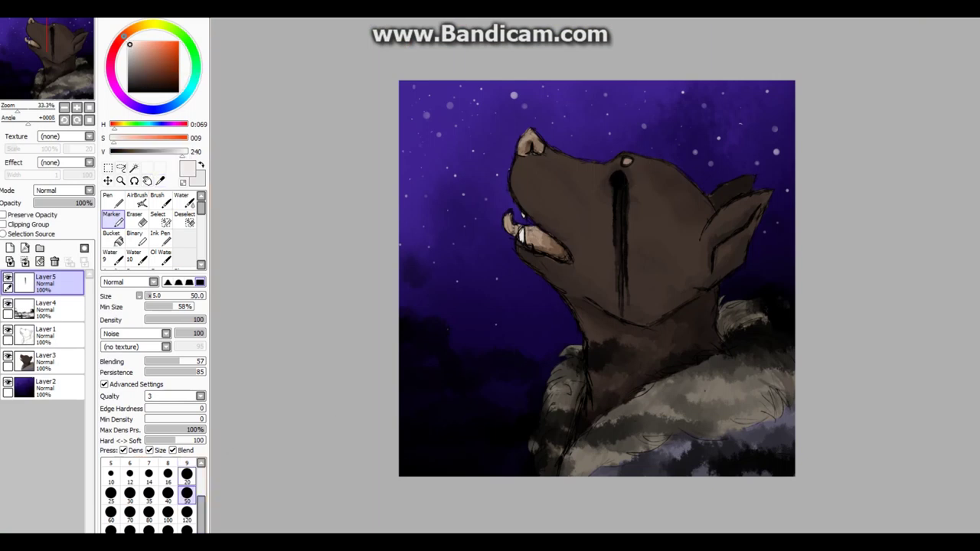
click(112, 200)
click(186, 396)
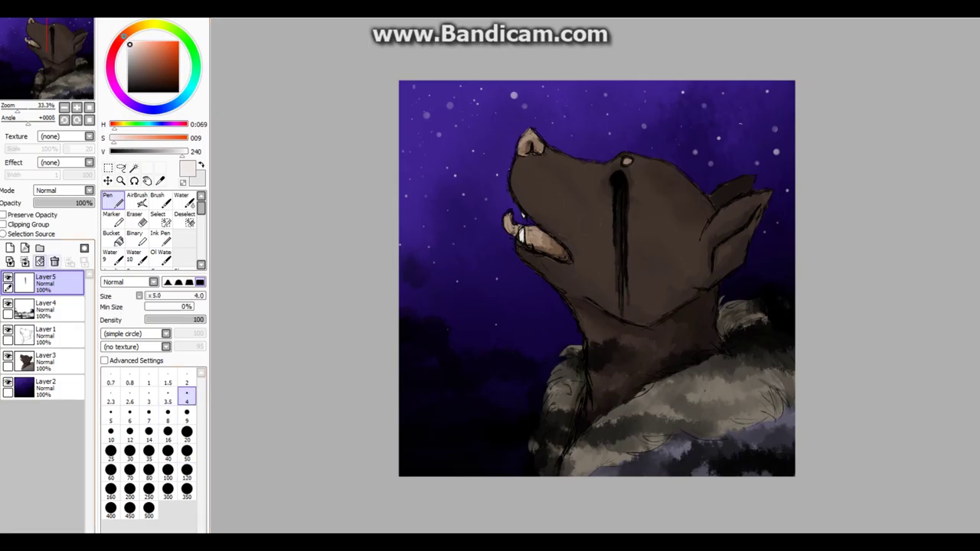
click(10, 248)
click(177, 92)
mouse_move(94, 203)
mouse_down()
mouse_move(53, 203)
mouse_move(95, 203)
mouse_up()
click(182, 201)
key(Delete)
key(n)
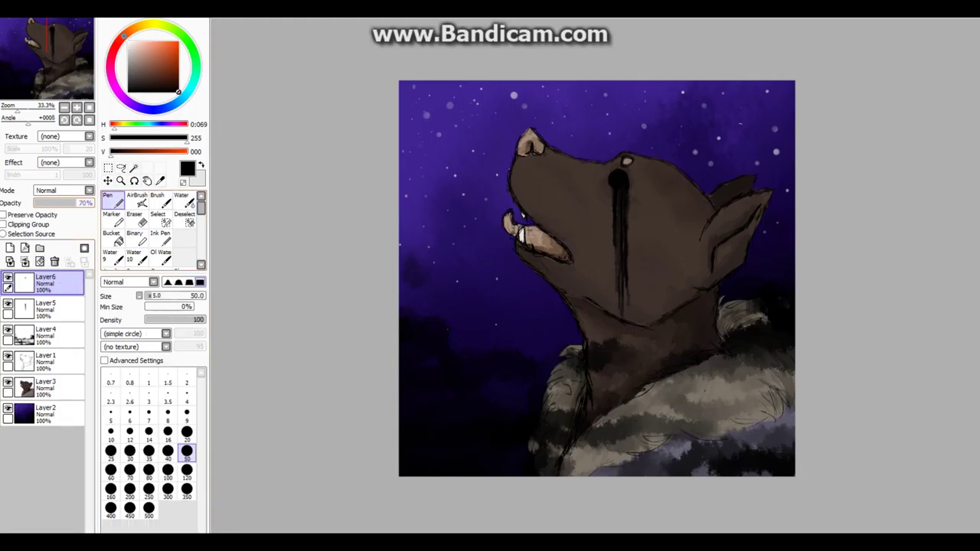
key(c)
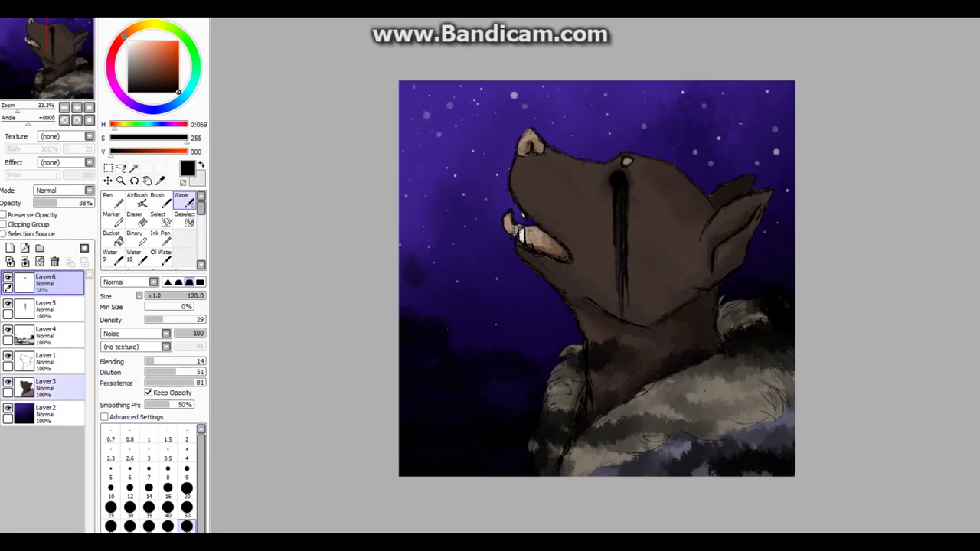
Step: Add an empty layer on top and lower the opacity of the Layer1 sketch lines to 74%
click(10, 248)
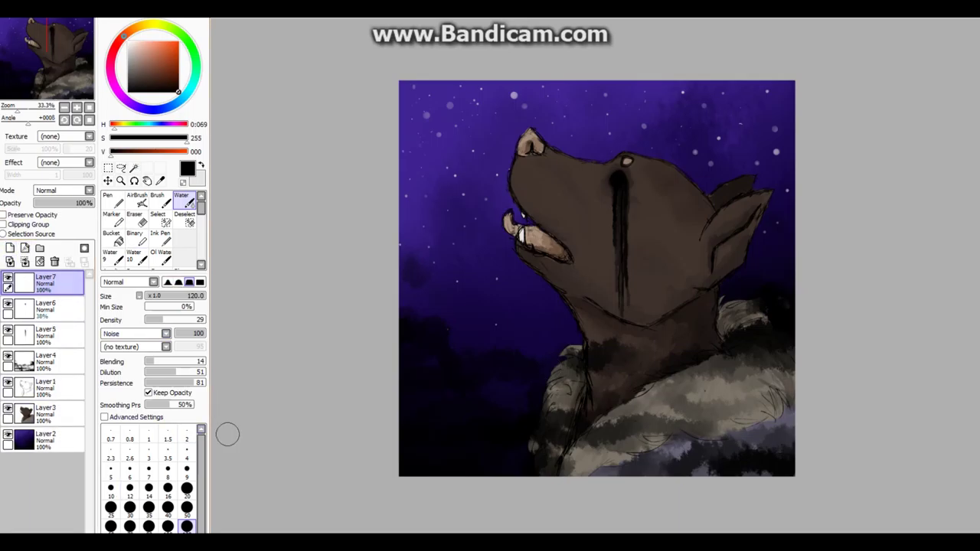
click(46, 387)
drag(53, 203, 77, 203)
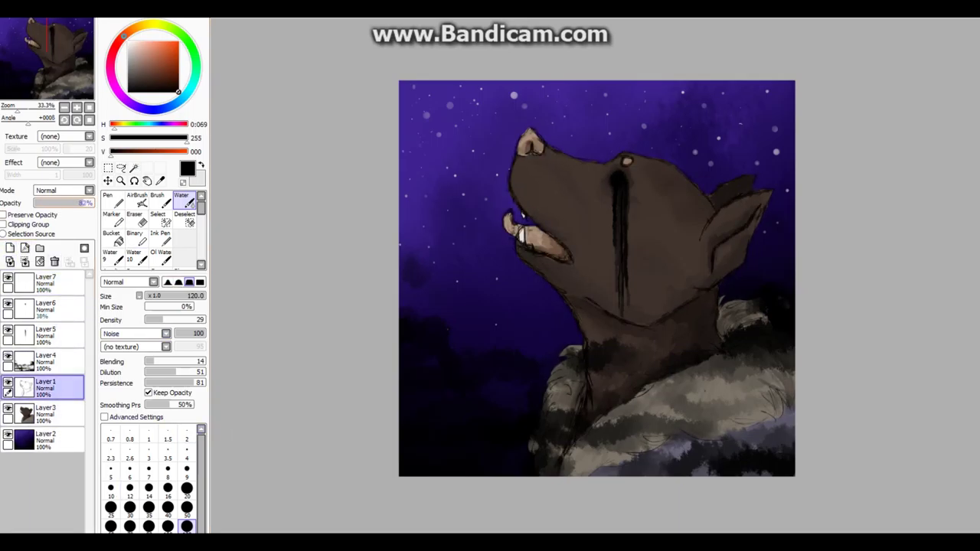
Step: Paint a whitish breath cloud in front of the mouth on Layer7 with the size 120 Water tool, softening it with the Eraser
click(46, 282)
click(132, 41)
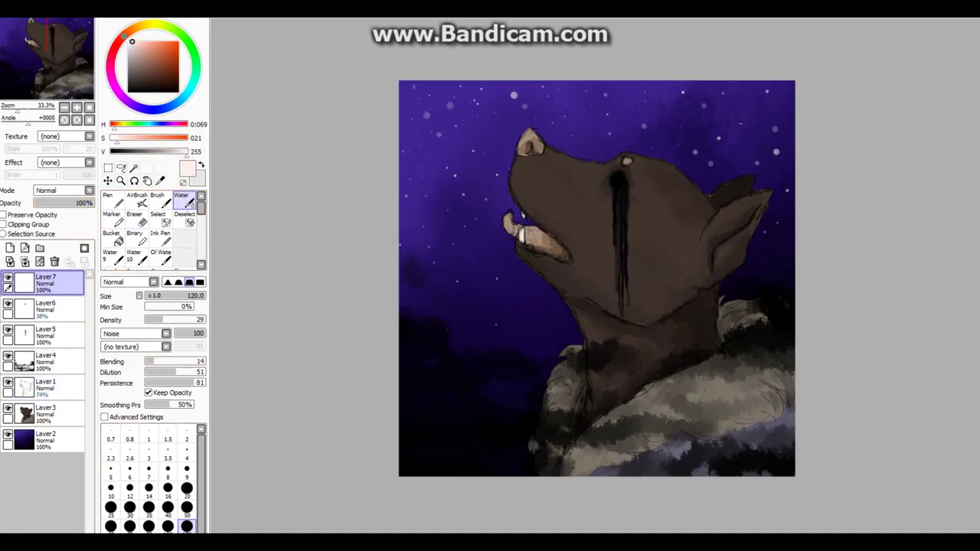
scroll(153, 482, down, 1)
click(187, 512)
mouse_move(502, 222)
mouse_down()
mouse_move(474, 196)
mouse_move(465, 216)
mouse_move(565, 276)
mouse_move(488, 223)
mouse_move(490, 149)
mouse_move(431, 205)
mouse_move(567, 214)
mouse_move(498, 203)
mouse_move(503, 230)
mouse_move(484, 245)
mouse_move(503, 256)
mouse_move(455, 199)
mouse_move(482, 184)
mouse_move(459, 207)
mouse_move(490, 180)
mouse_move(443, 230)
mouse_move(413, 214)
mouse_up()
key(e)
drag(490, 107, 467, 168)
key(w)
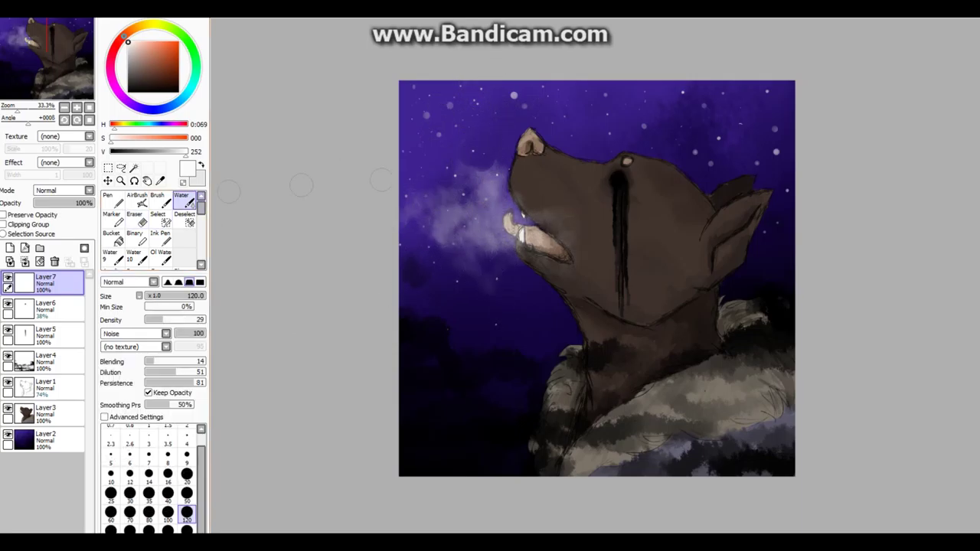
Step: Build up the breath cloud around the mouth and fade its edges with a size 500 Eraser
drag(428, 230, 506, 153)
key(e)
click(148, 507)
mouse_move(429, 229)
mouse_down()
mouse_move(490, 168)
mouse_move(506, 245)
mouse_up()
key(w)
mouse_move(536, 214)
mouse_down()
mouse_move(520, 268)
mouse_move(506, 268)
mouse_up()
Step: Add a new layer and write the artist's signature with the number 16 in the canvas's lower-left corner using a white size 4 Pen
key(n)
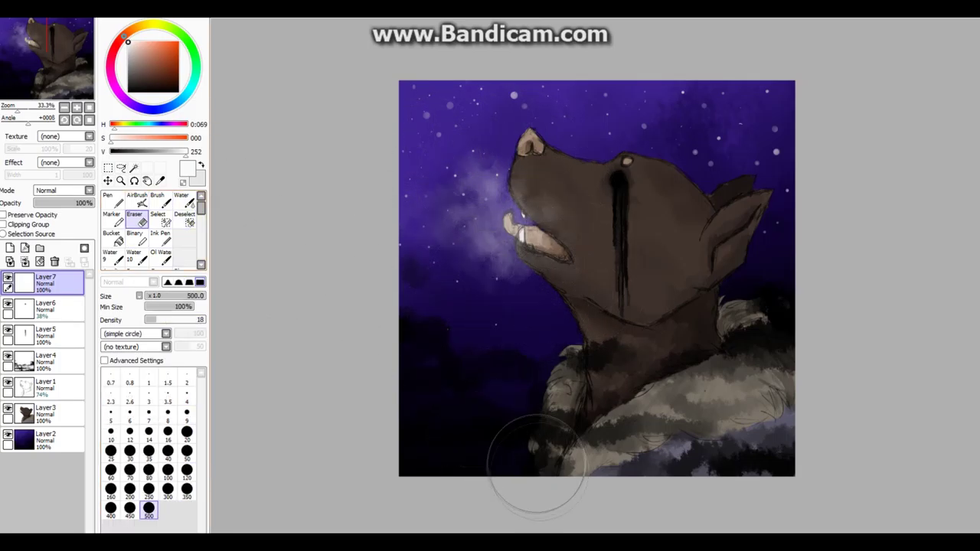
click(10, 249)
click(113, 201)
scroll(407, 380, up, 3)
click(186, 395)
mouse_move(362, 398)
mouse_down()
mouse_move(390, 313)
mouse_move(350, 316)
mouse_move(386, 386)
mouse_up()
key(ctrl+z)
mouse_move(394, 383)
mouse_down()
mouse_move(395, 347)
mouse_move(440, 369)
mouse_up()
mouse_move(422, 398)
mouse_down()
mouse_move(470, 329)
mouse_move(520, 302)
mouse_up()
drag(462, 363, 462, 378)
drag(473, 361, 470, 377)
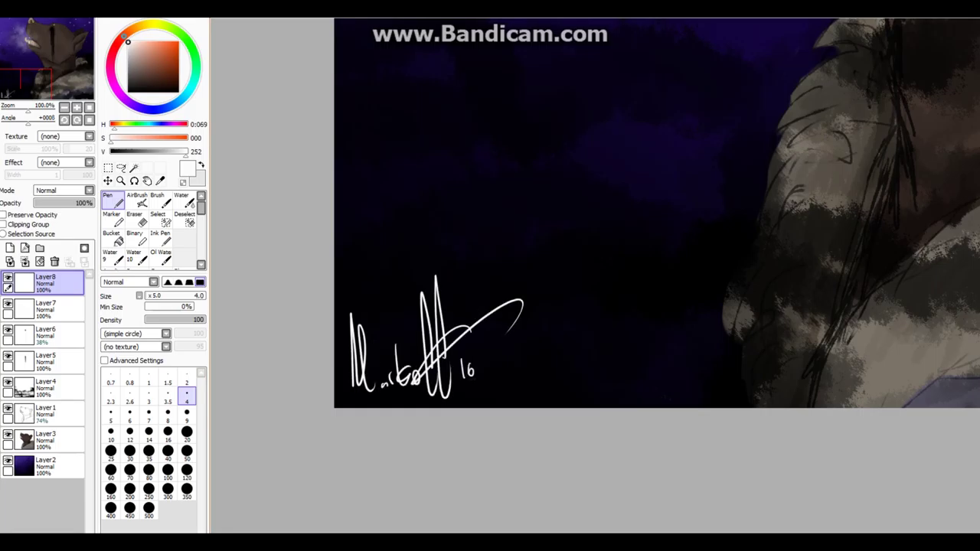
Step: Reposition the signature near the canvas's lower edge with a transform
scroll(467, 367, down, 3)
key(ctrl+t)
drag(478, 440, 504, 440)
key(Return)
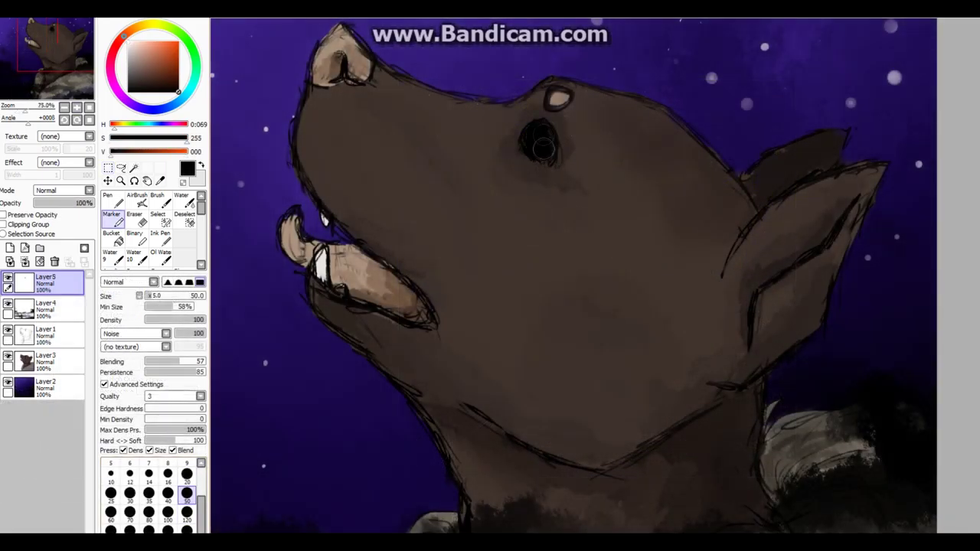
mouse_move(543, 148)
mouse_down()
mouse_move(546, 230)
mouse_move(531, 201)
mouse_move(552, 276)
mouse_up()
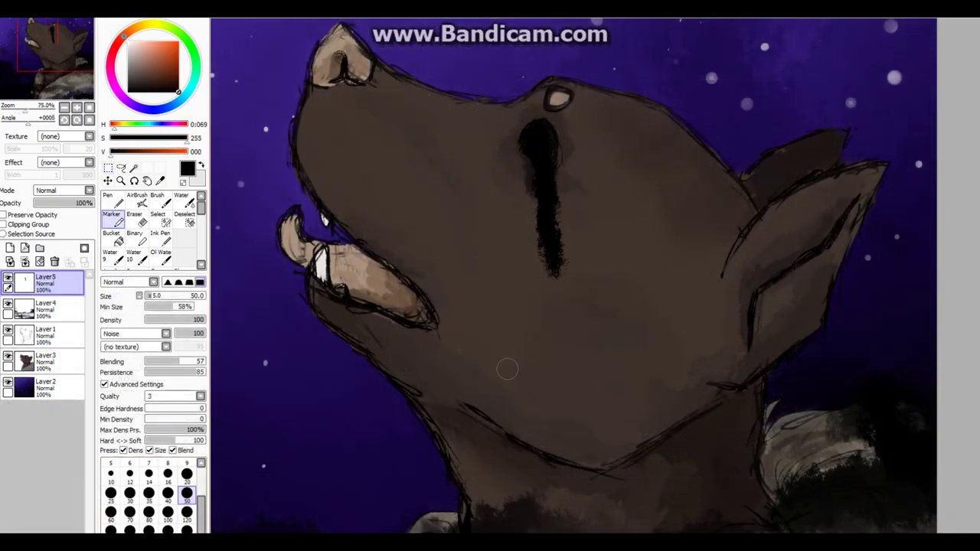
key(ctrl+z)
key(ctrl+z)
click(149, 493)
drag(544, 141, 547, 259)
key(ctrl+z)
key(ctrl+z)
Step: Paint thin black streaks dripping from the eye down the cheek on Layer5, reducing the Marker to size 20
drag(542, 142, 549, 268)
click(186, 475)
mouse_move(543, 145)
mouse_down()
mouse_move(551, 348)
mouse_move(533, 314)
mouse_up()
drag(531, 160, 530, 291)
drag(532, 144, 546, 391)
mouse_move(548, 288)
mouse_down()
mouse_move(553, 367)
mouse_move(557, 256)
mouse_up()
key(ctrl+z)
drag(552, 210, 557, 385)
drag(540, 147, 547, 440)
drag(538, 223, 536, 392)
drag(525, 161, 526, 365)
drag(521, 245, 526, 382)
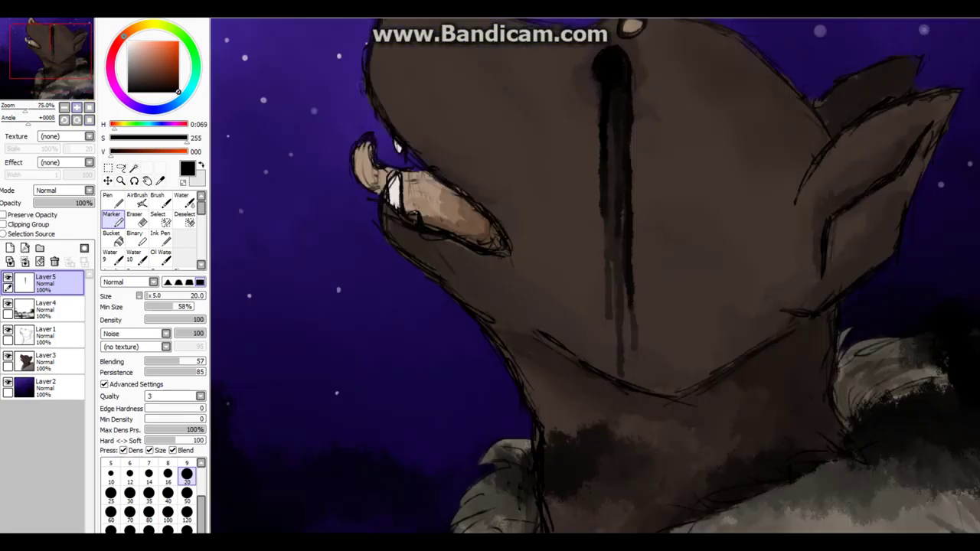
Step: Deepen the black streaks on the cheek with one size 20 stroke and one size 9 Marker stroke
drag(632, 72, 627, 214)
click(187, 464)
drag(617, 123, 621, 348)
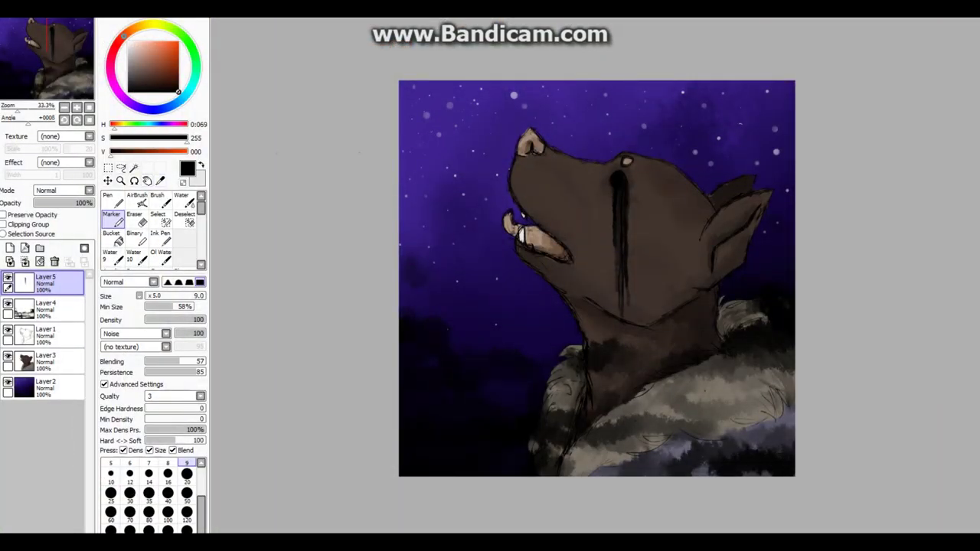
Step: Add a new layer, paint a black spot over the dark eye marking with a size 50 Pen, and reduce the layer's opacity
key(x)
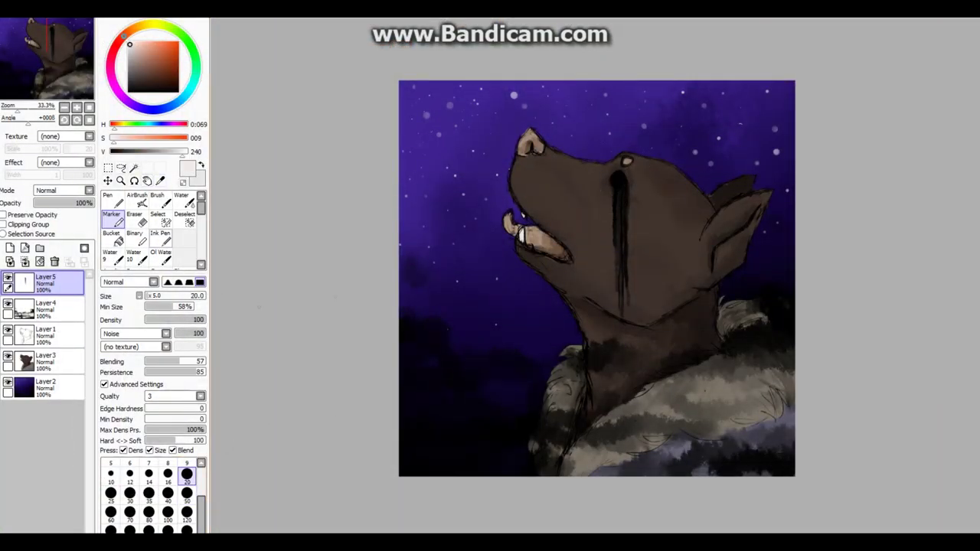
click(113, 201)
click(9, 248)
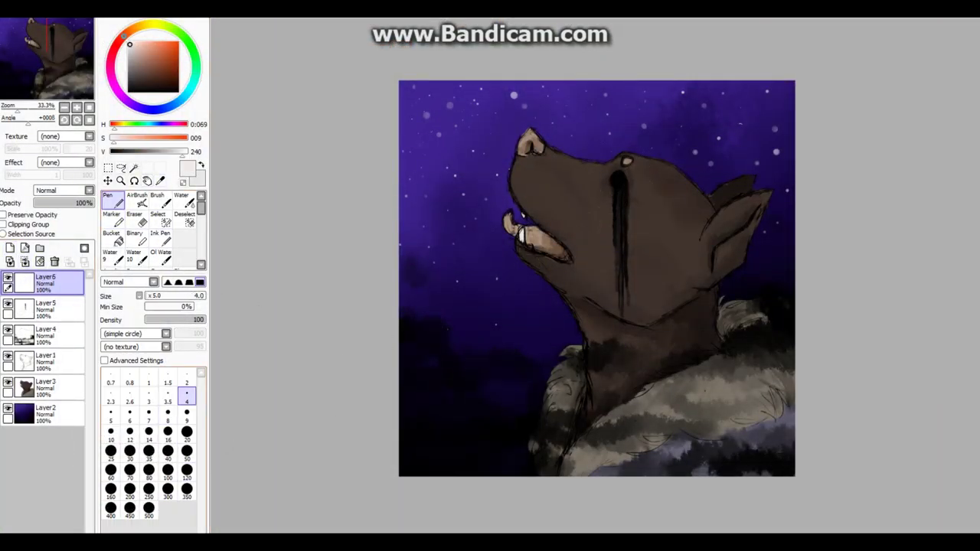
click(187, 452)
key(x)
click(85, 203)
drag(613, 172, 619, 190)
click(184, 200)
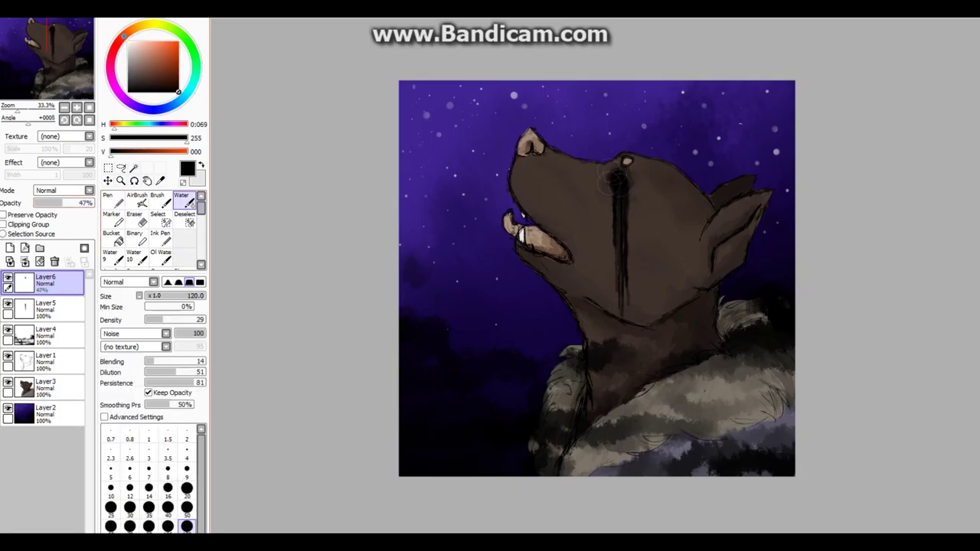
Step: Rework the strength of the black eye spot, setting Layer6's opacity to 38%
drag(63, 203, 95, 203)
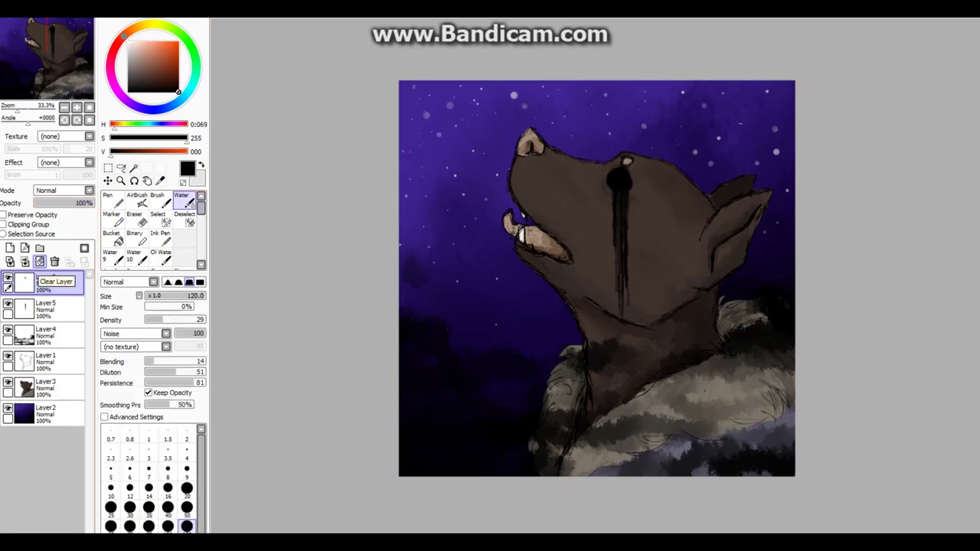
click(113, 201)
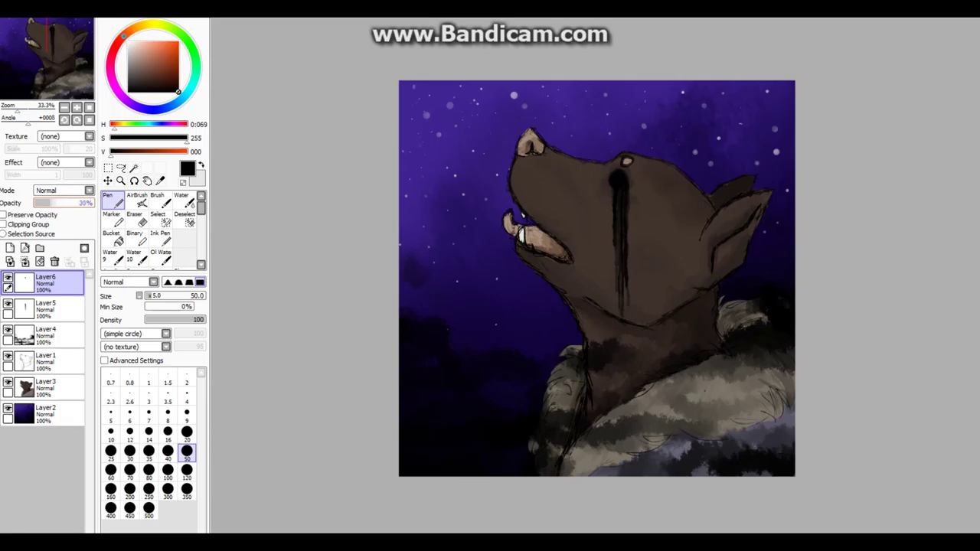
click(57, 203)
click(183, 200)
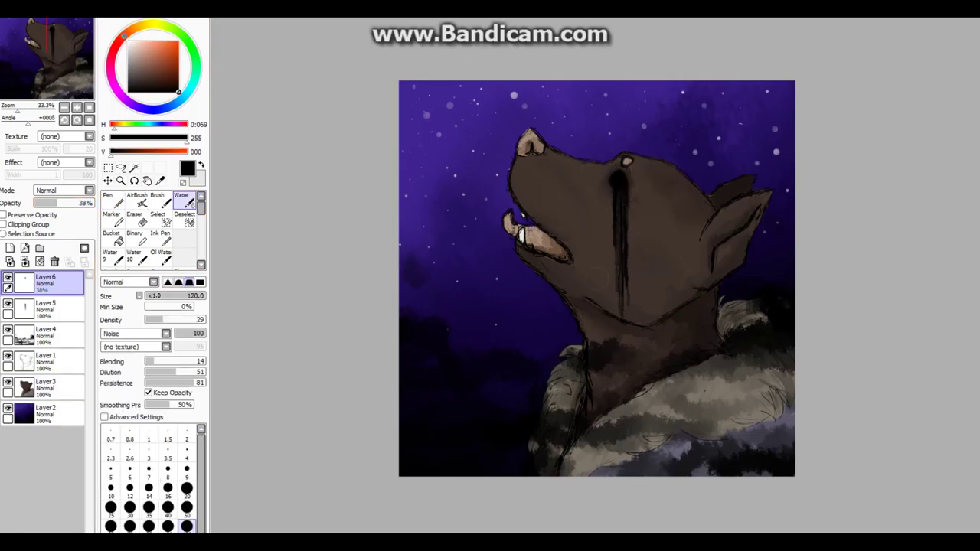
Step: Add a new layer on top for the breath and lower the line art on Layer1 to 74% opacity
click(10, 248)
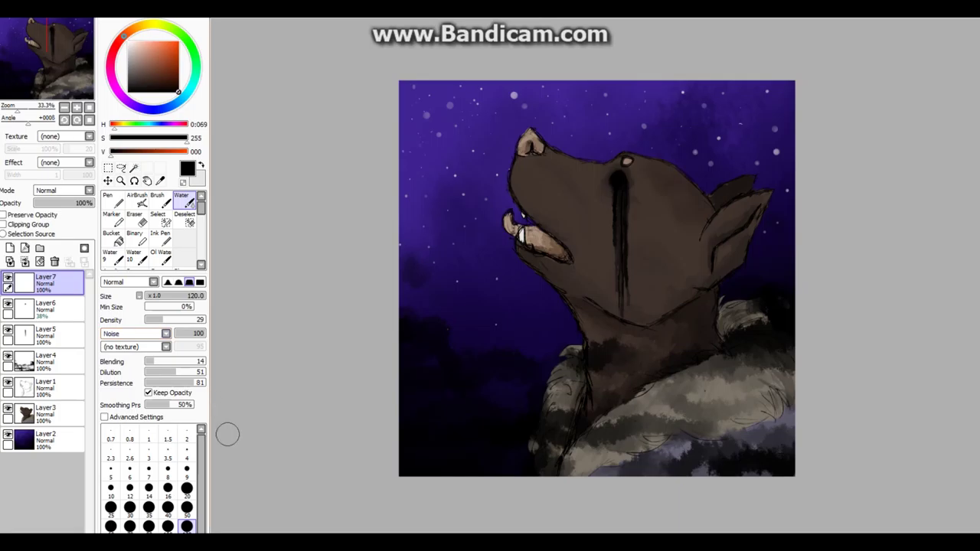
click(46, 387)
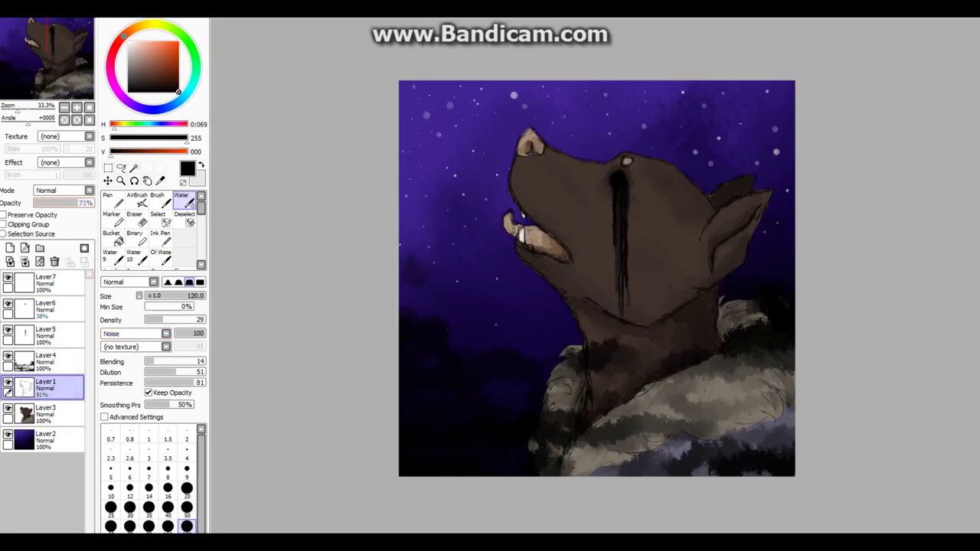
click(45, 282)
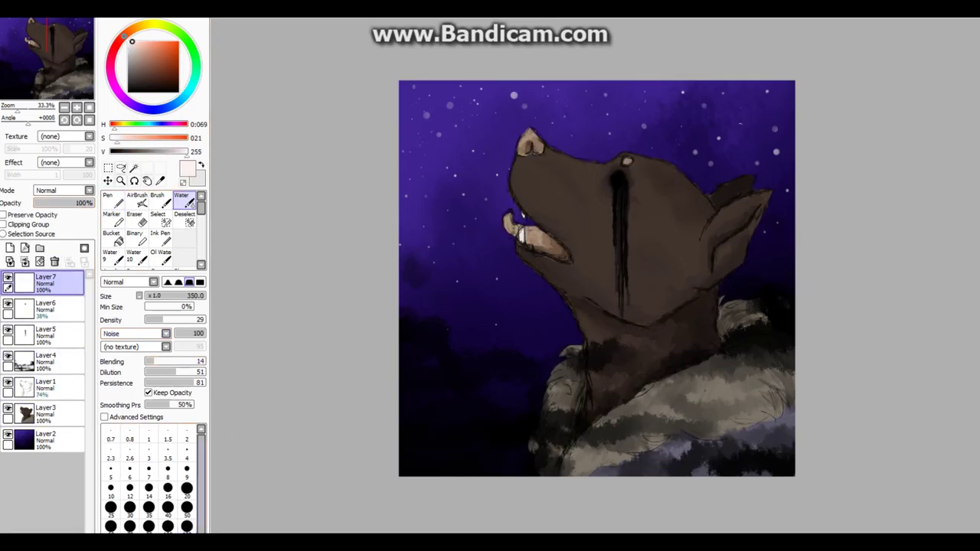
Step: Paint a white breath cloud around the mouth on Layer7 with the size 120 Water brush and soften it with a size 500 Eraser
scroll(153, 482, down, 1)
click(186, 512)
click(128, 42)
click(502, 226)
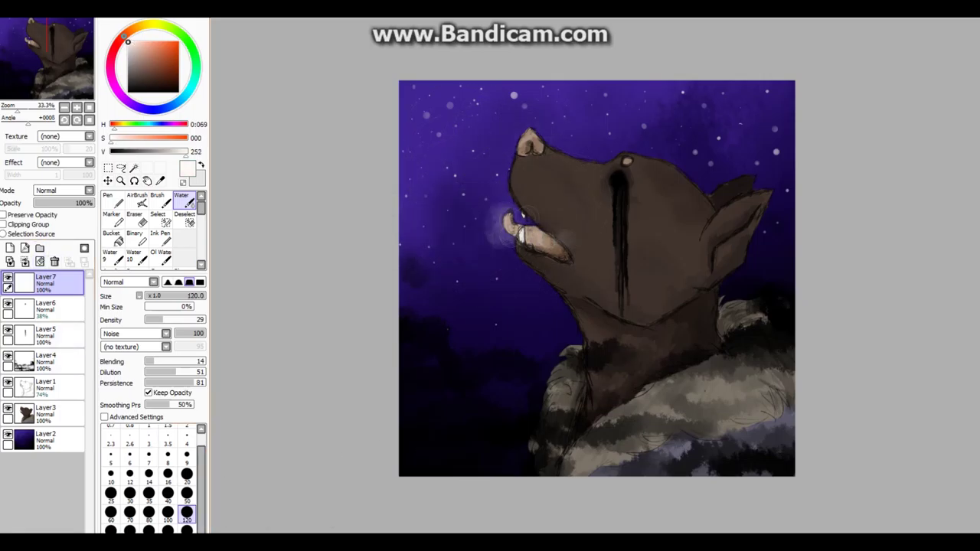
mouse_move(490, 192)
mouse_down()
mouse_move(541, 257)
mouse_move(475, 184)
mouse_move(454, 242)
mouse_up()
mouse_move(533, 219)
mouse_down()
mouse_move(484, 169)
mouse_move(486, 279)
mouse_move(488, 192)
mouse_move(433, 222)
mouse_move(479, 138)
mouse_move(402, 218)
mouse_move(460, 191)
mouse_move(513, 260)
mouse_move(505, 268)
mouse_move(536, 268)
mouse_move(333, 436)
mouse_up()
key(e)
key(e)
key(e)
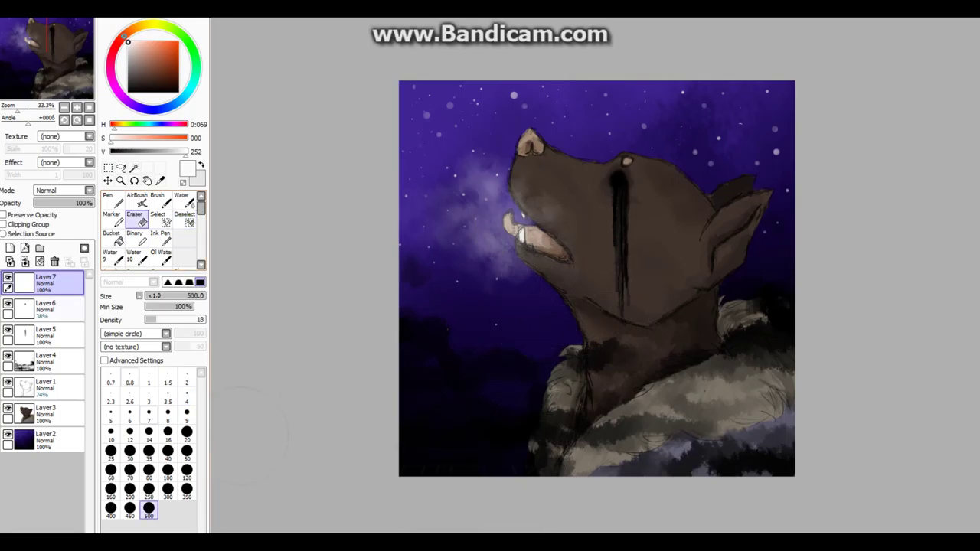
Step: On a new layer, write the artist's signature and the number 16 in the canvas's lower-left corner with a white size 4 Pen
click(10, 247)
key(n)
click(187, 396)
drag(366, 399, 391, 386)
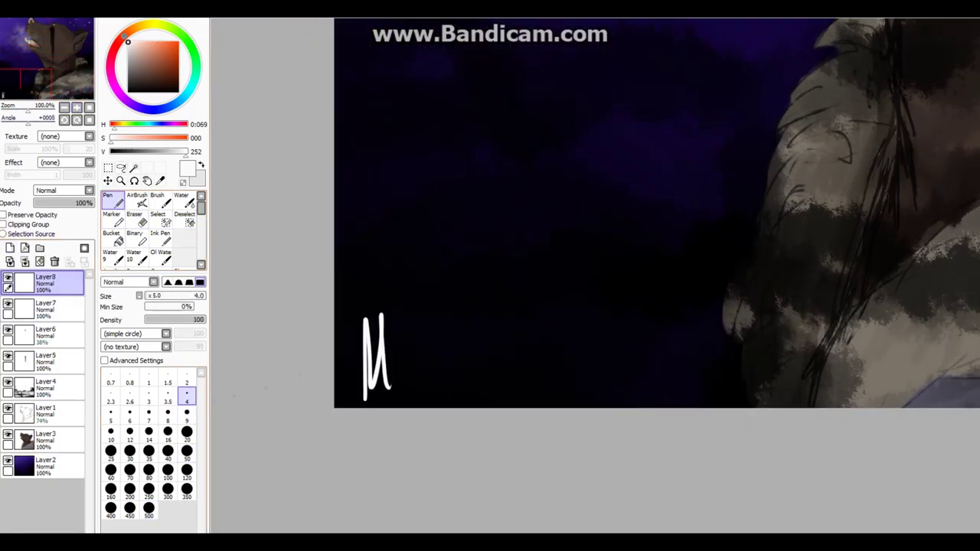
key(ctrl+z)
drag(351, 316, 373, 383)
drag(420, 276, 429, 398)
drag(414, 386, 525, 299)
drag(461, 360, 473, 378)
key(minus)
key(minus)
key(minus)
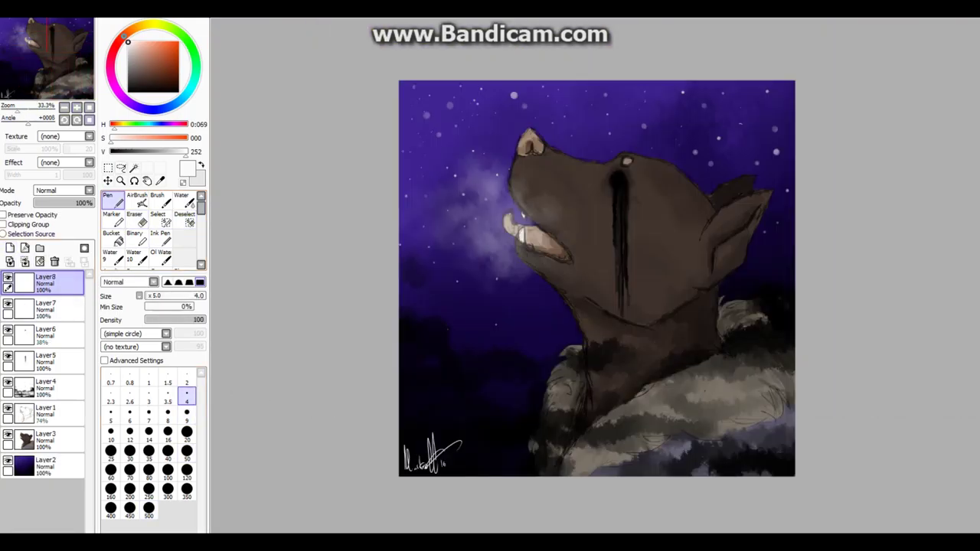
Step: Enlarge and slightly rotate the signature with a transform, shifting it inward along the canvas's lower edge
key(ctrl+t)
drag(446, 443, 502, 440)
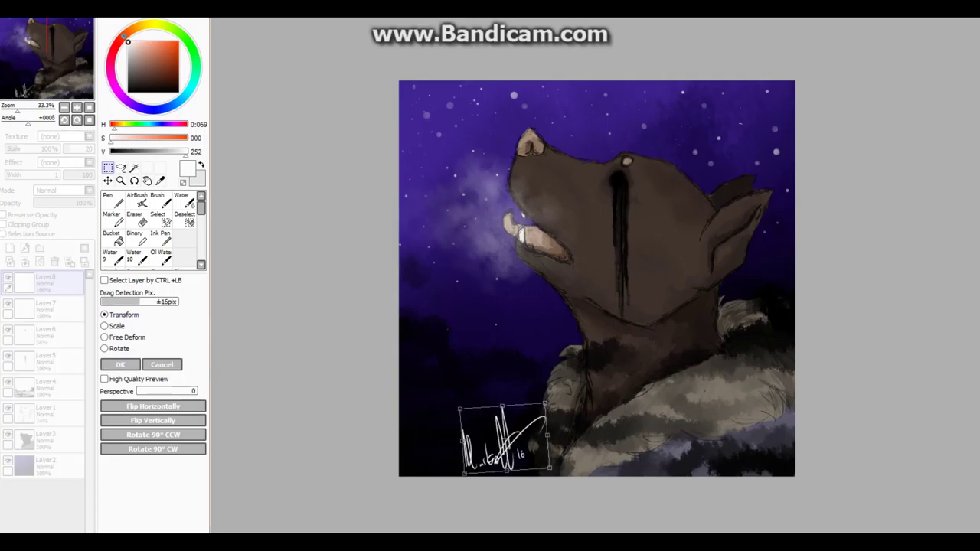
key(Return)
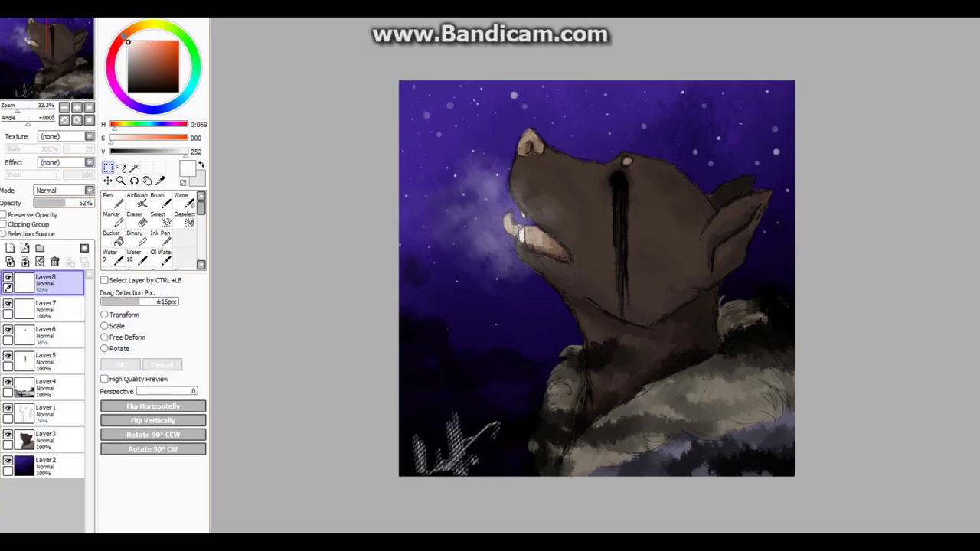